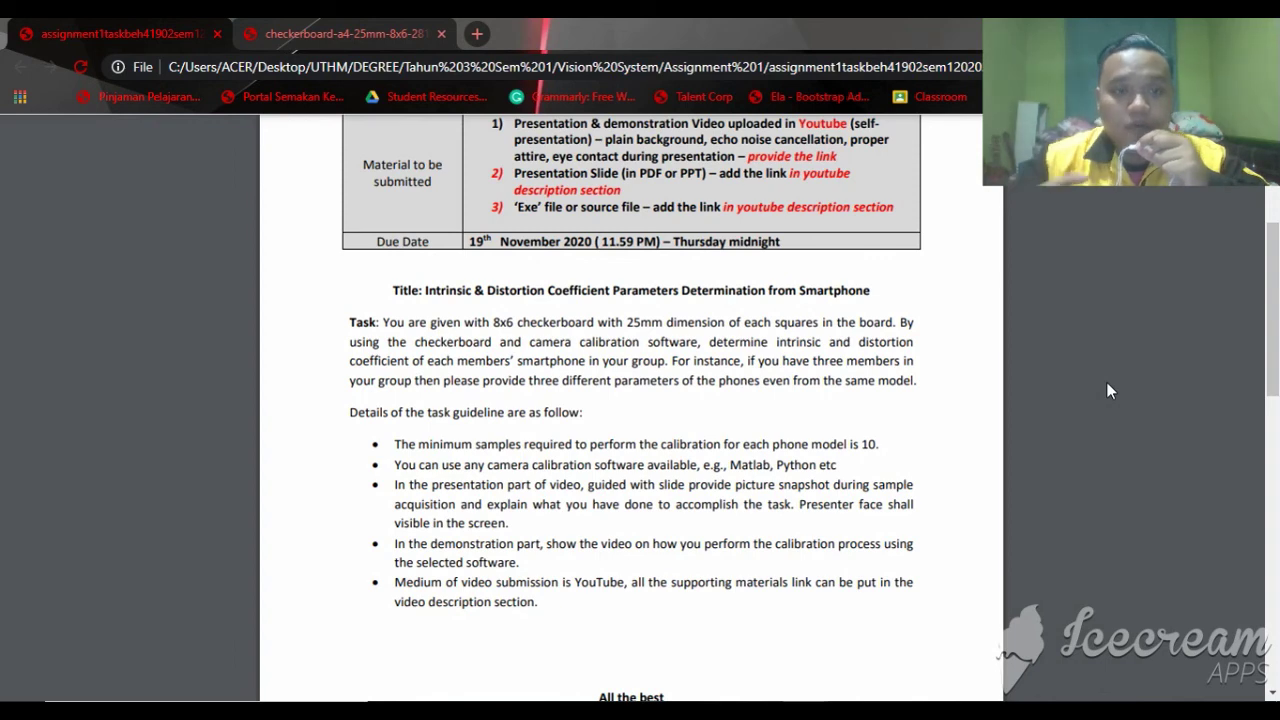
Bring up the 8x6, 25 mm checkerboard PDF
left_click(380, 22)
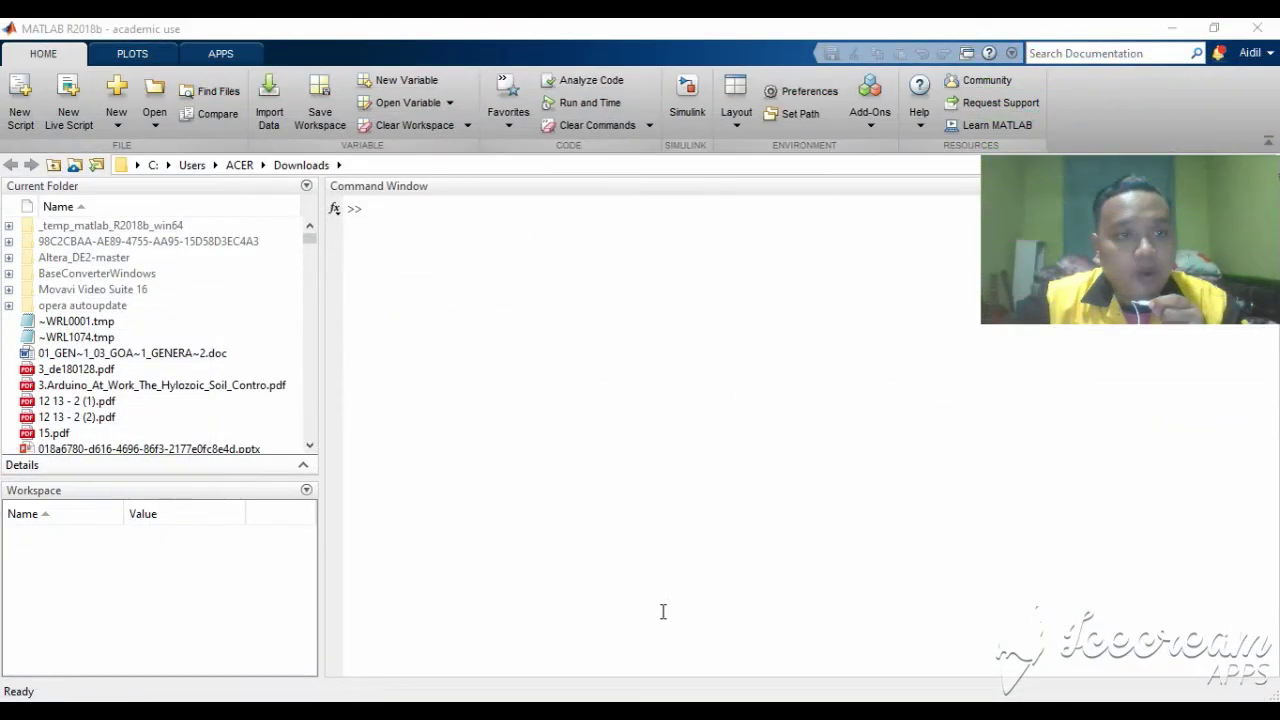
Launch the Camera Calibrator from the Image Processing and Computer Vision apps in MATLAB and maximize its window
left_click(224, 52)
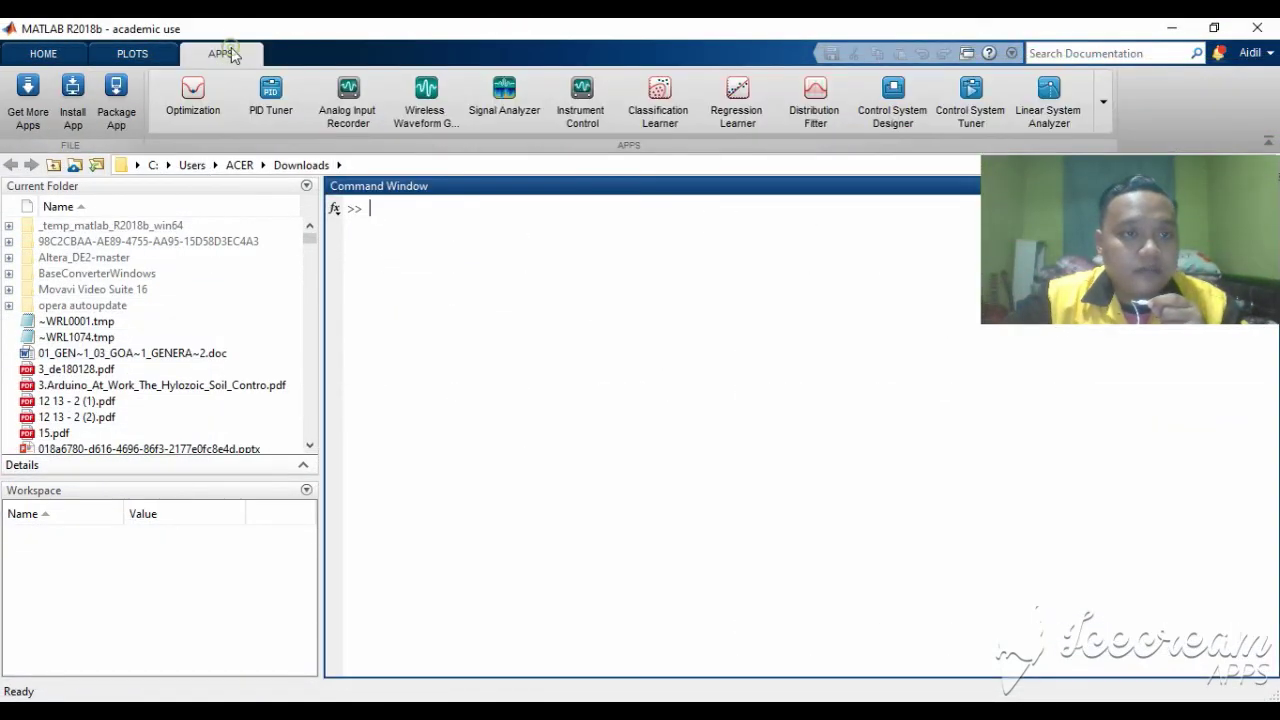
left_click(1103, 101)
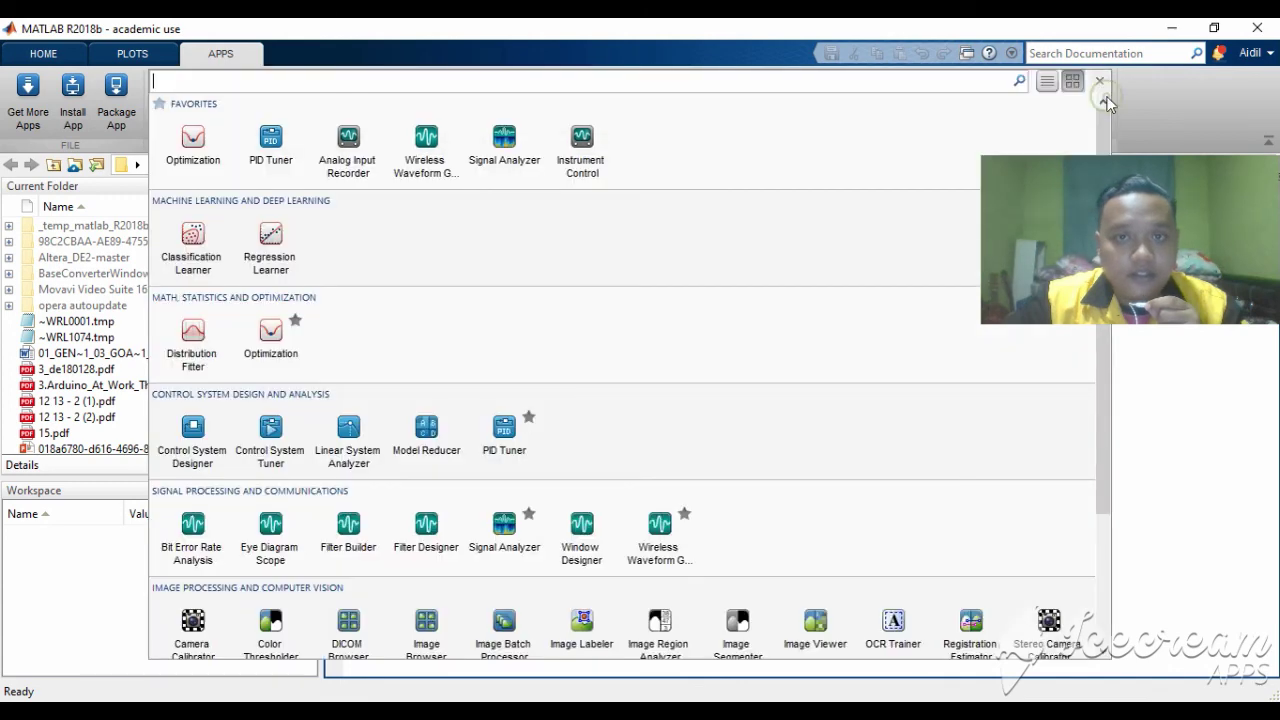
scroll(1068, 170, "down", 1)
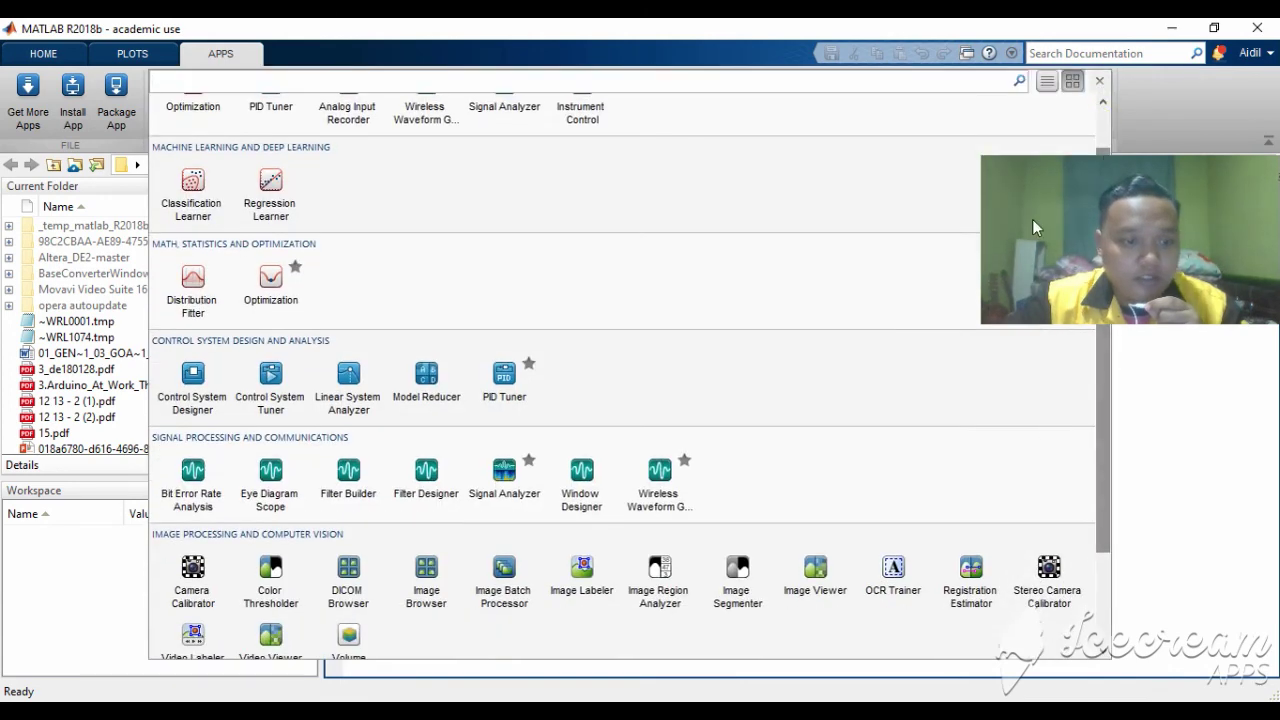
left_click(192, 575)
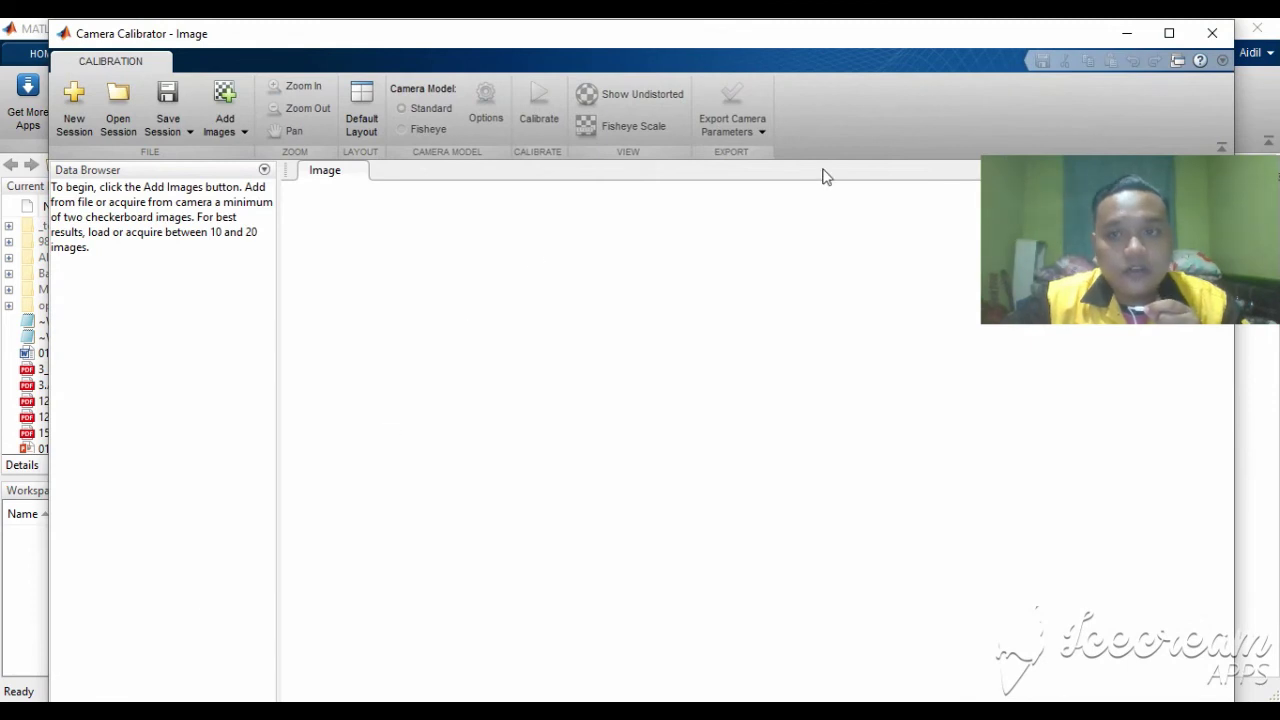
left_click(1168, 34)
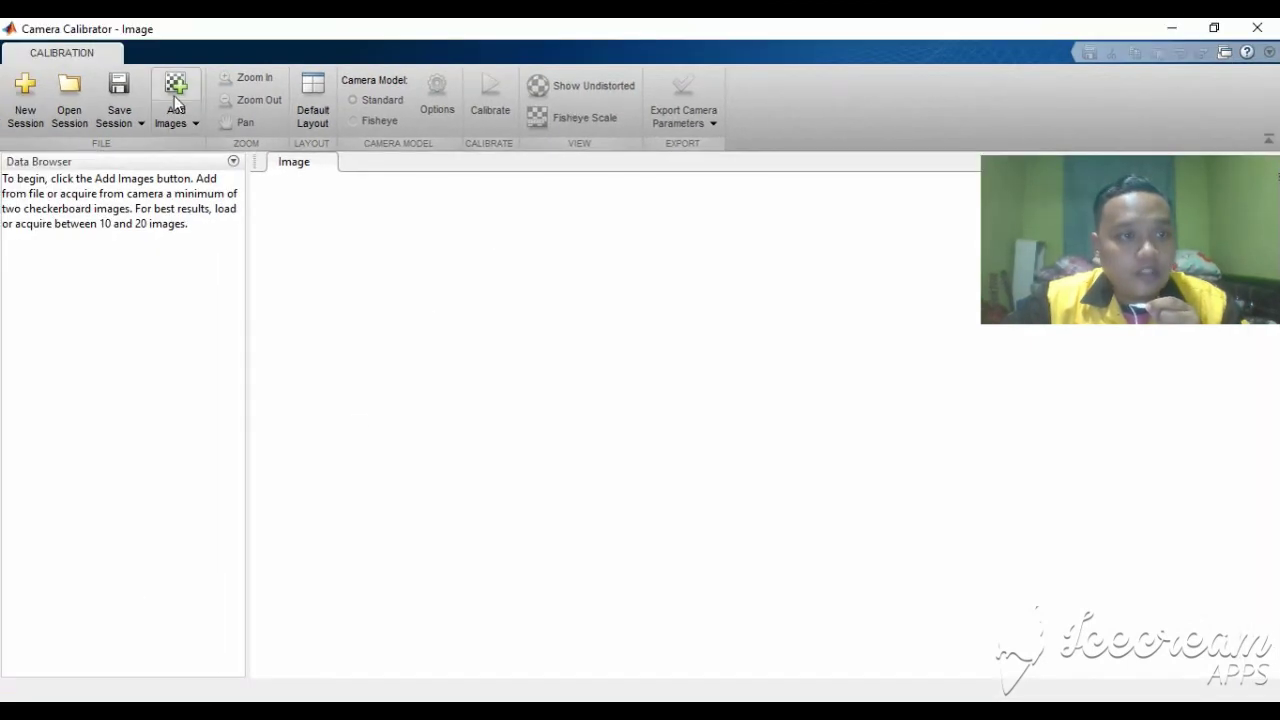
Open the saved calibrationSession file from the Assignment 1 folder
left_click(77, 105)
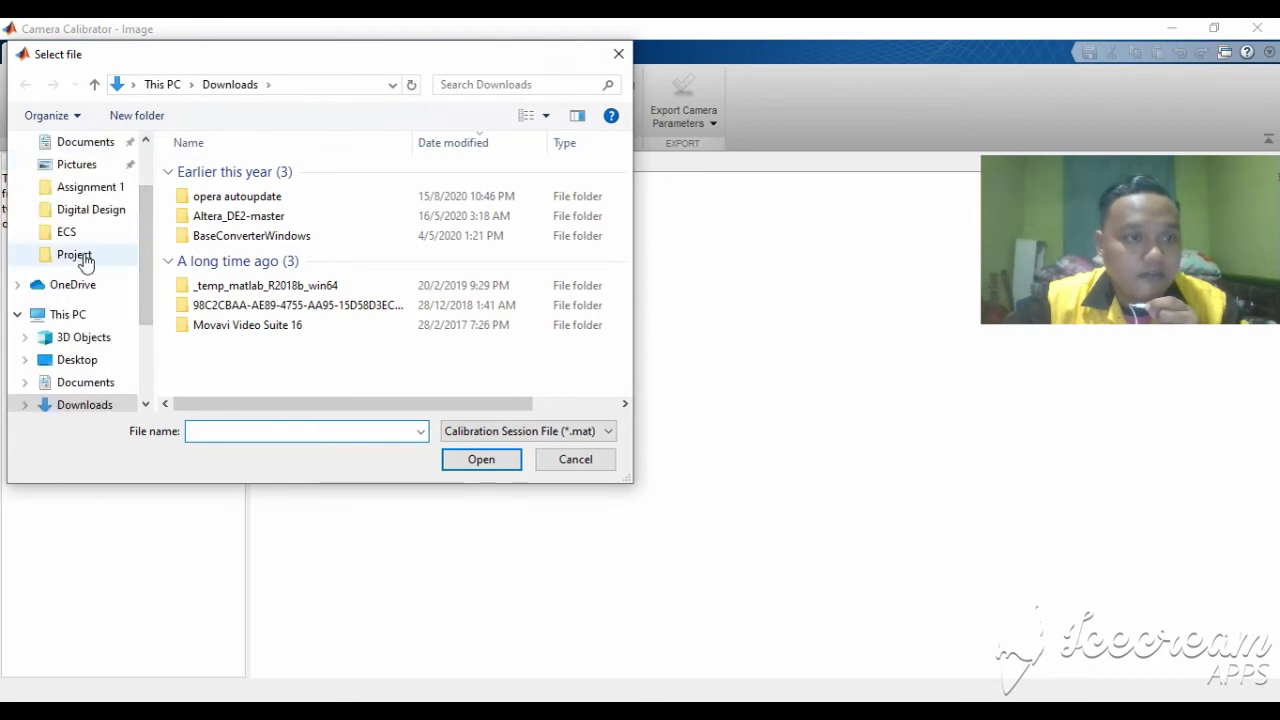
left_click(86, 187)
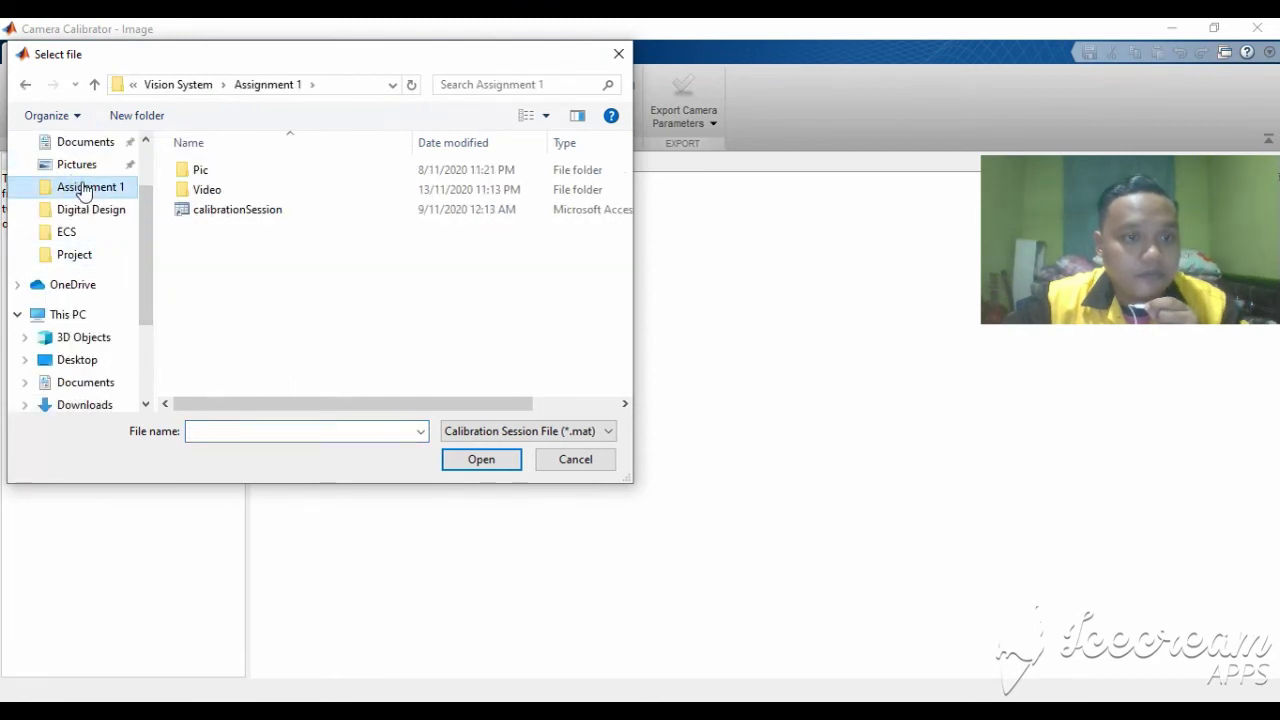
double_click(226, 212)
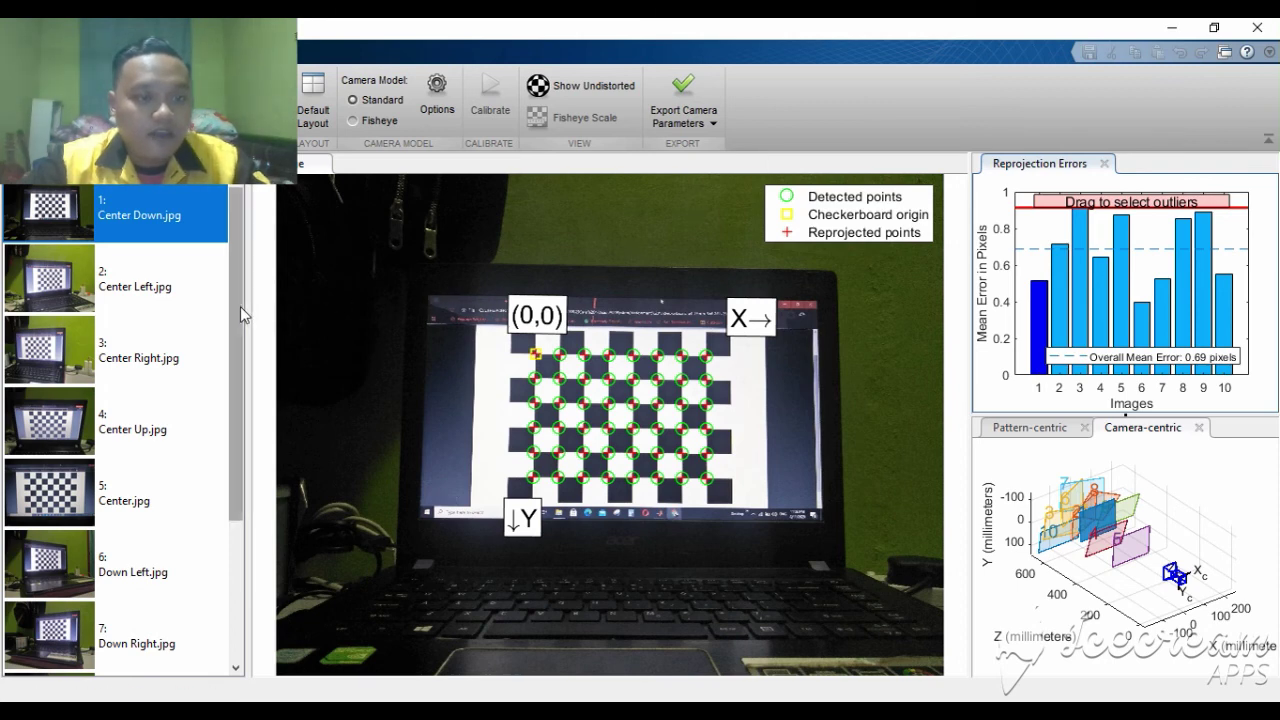
Inspect image 3 in the reprojection error chart and lower the outlier threshold to 0.68 and on to 0.41 pixels
mouse_move(240, 306)
left_mouse_down()
mouse_move(230, 432)
mouse_move(237, 285)
left_mouse_up()
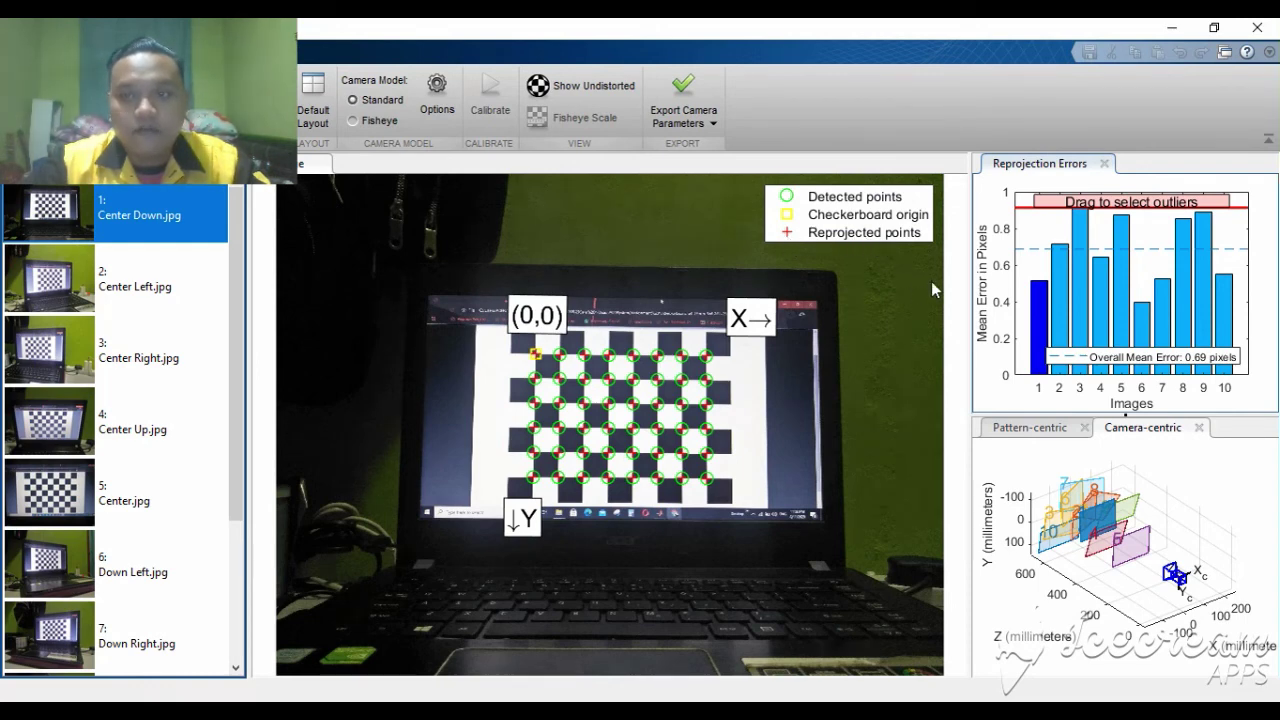
left_click(1081, 320)
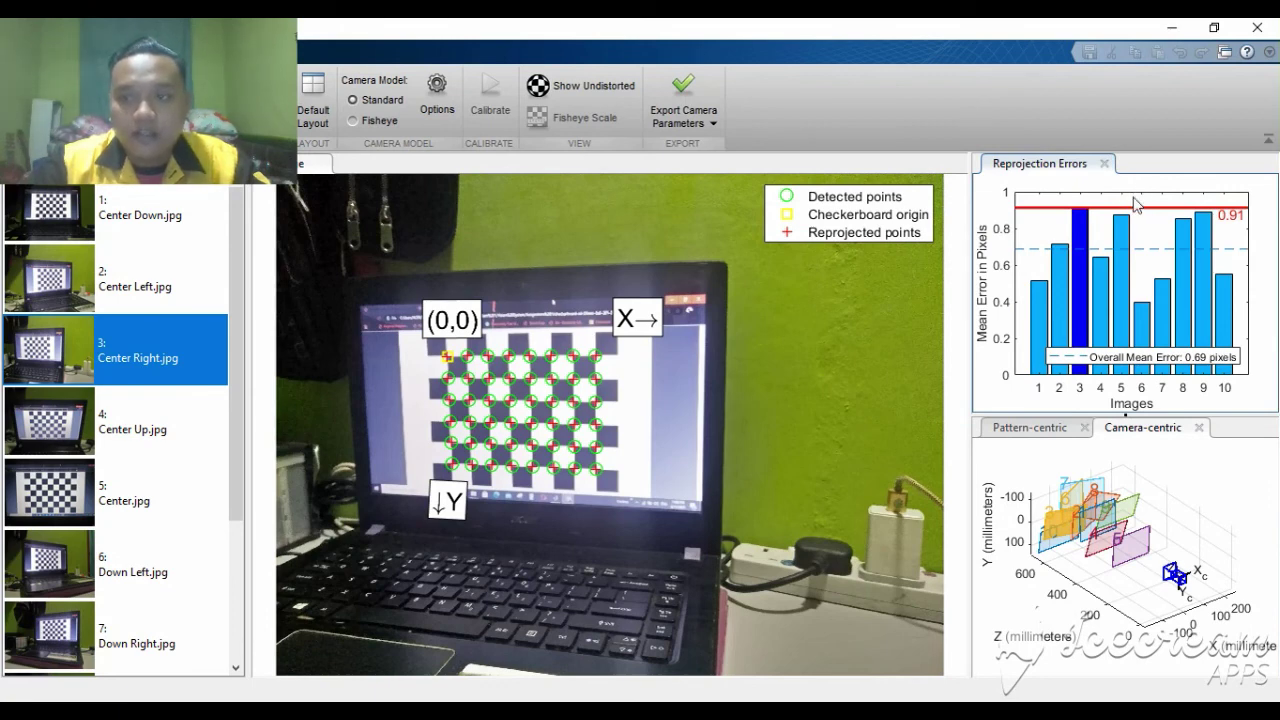
left_click_drag(1136, 208, 1147, 250)
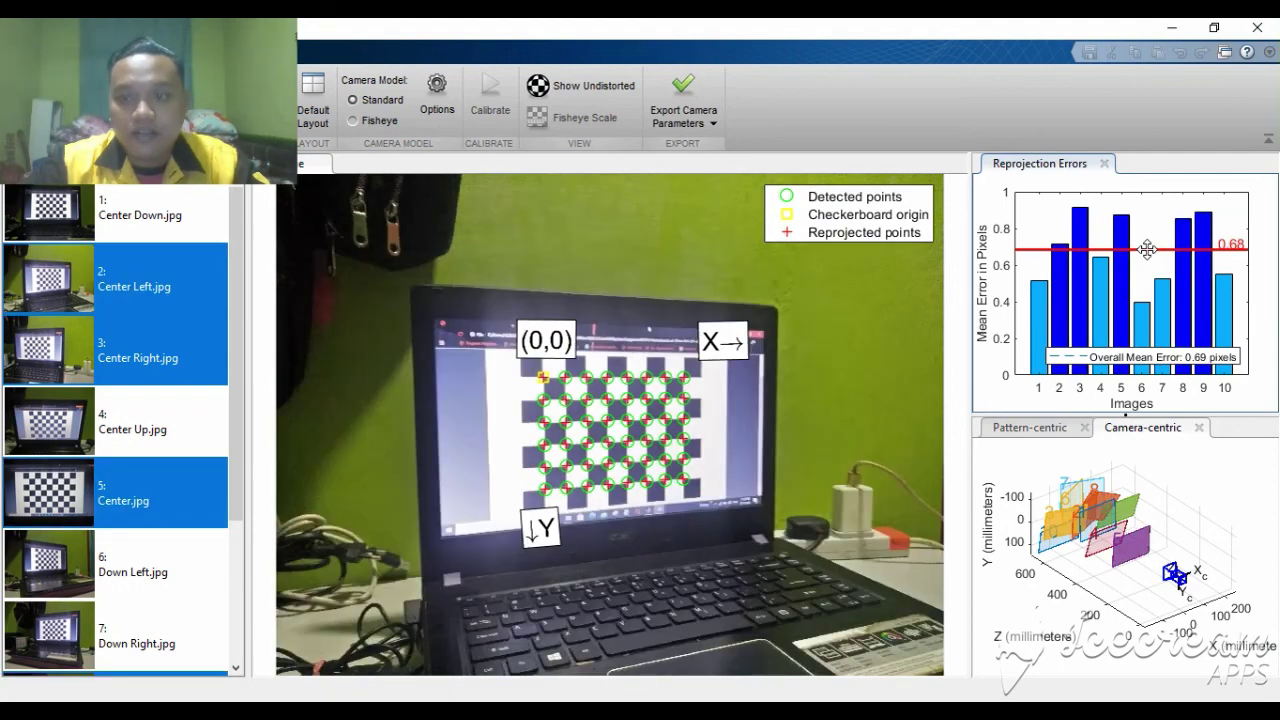
left_click_drag(1147, 250, 1147, 300)
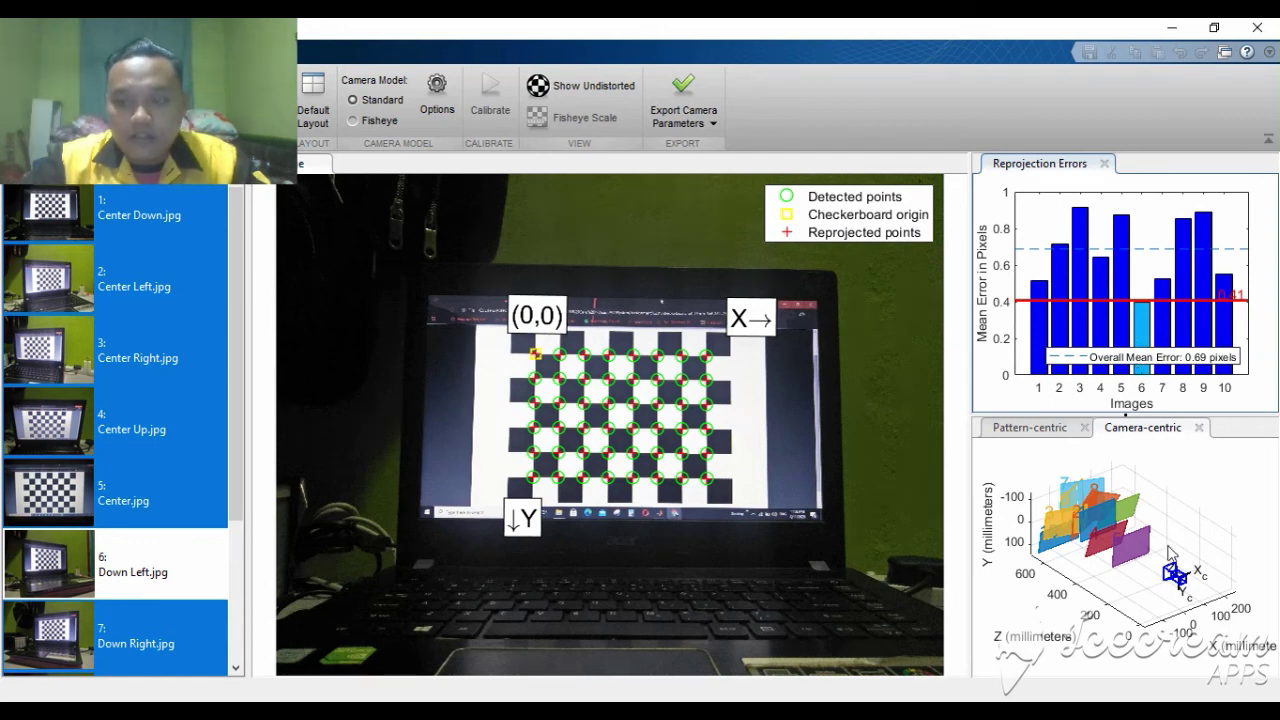
Inspect the camera-centric plot from different angles, highlighting calibration images 6, 3 and 4
mouse_move(1163, 548)
left_mouse_down()
mouse_move(1110, 529)
mouse_move(1117, 543)
mouse_move(1144, 533)
left_mouse_up()
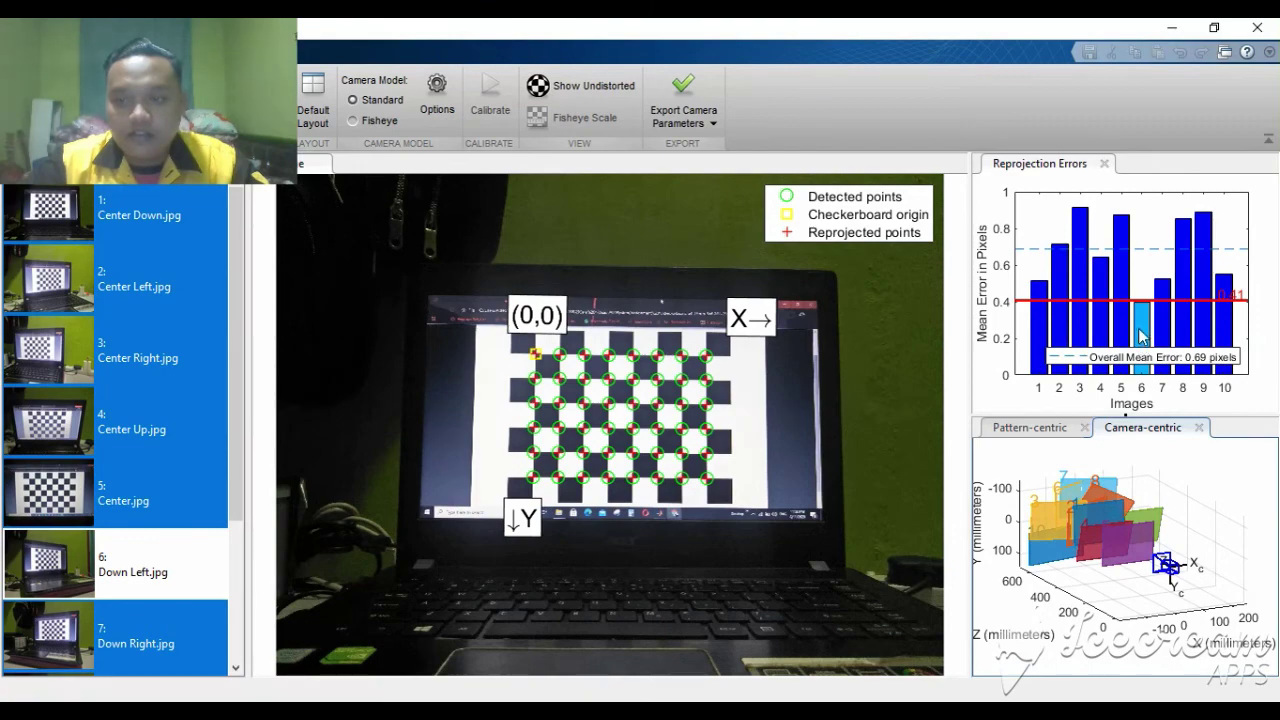
left_click(1141, 337)
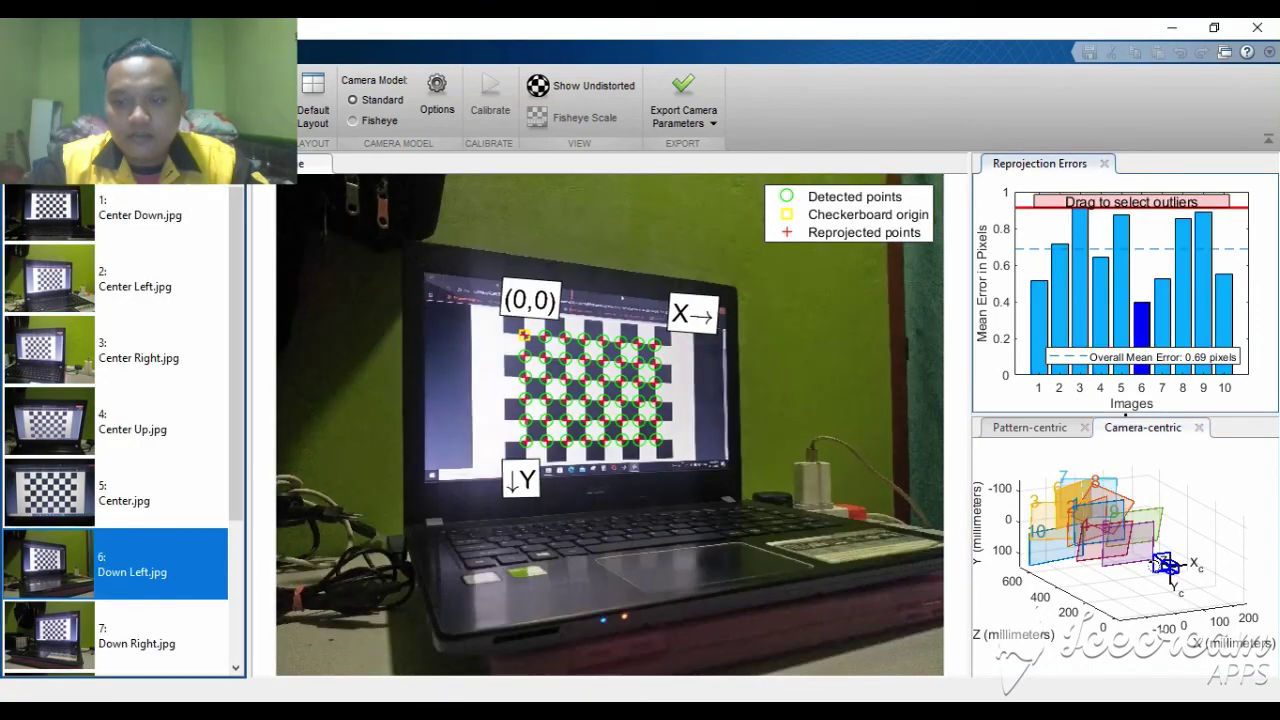
left_click_drag(1125, 500, 1105, 570)
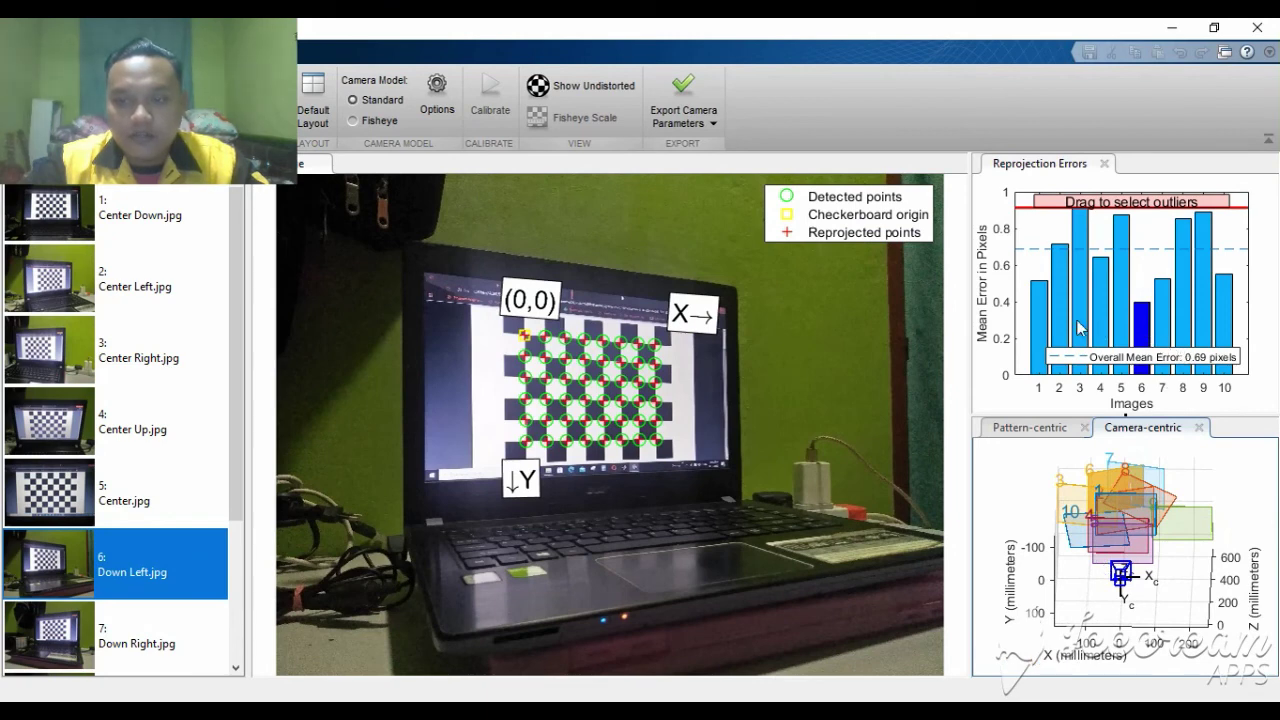
left_click(1080, 328)
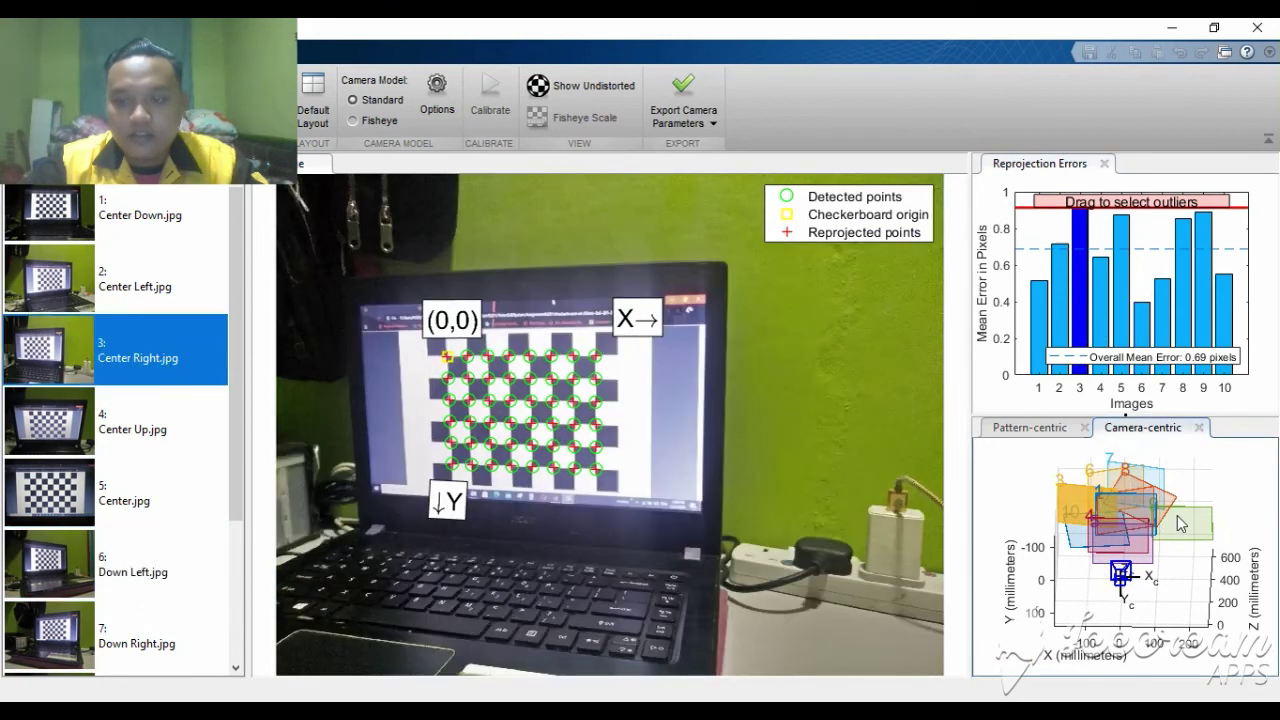
left_click(1180, 523)
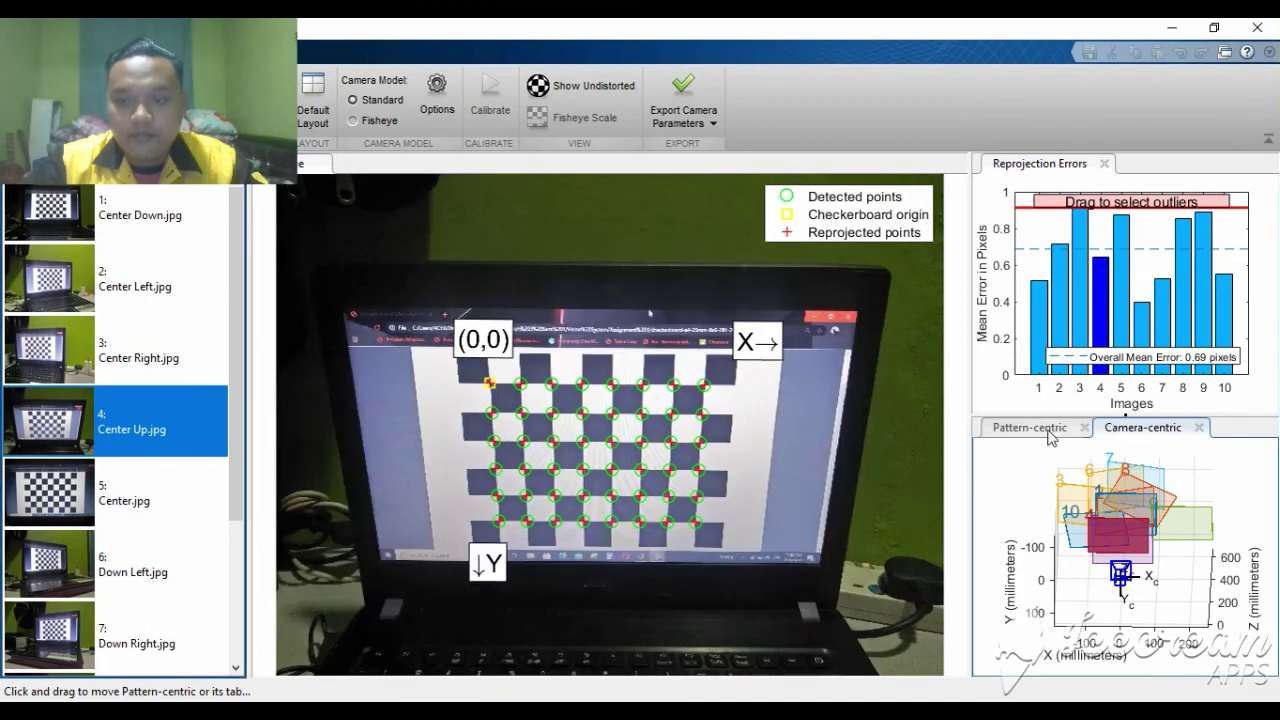
Examine the camera positions in the pattern-centric plot from above and return to the camera-centric plot
left_click(1030, 427)
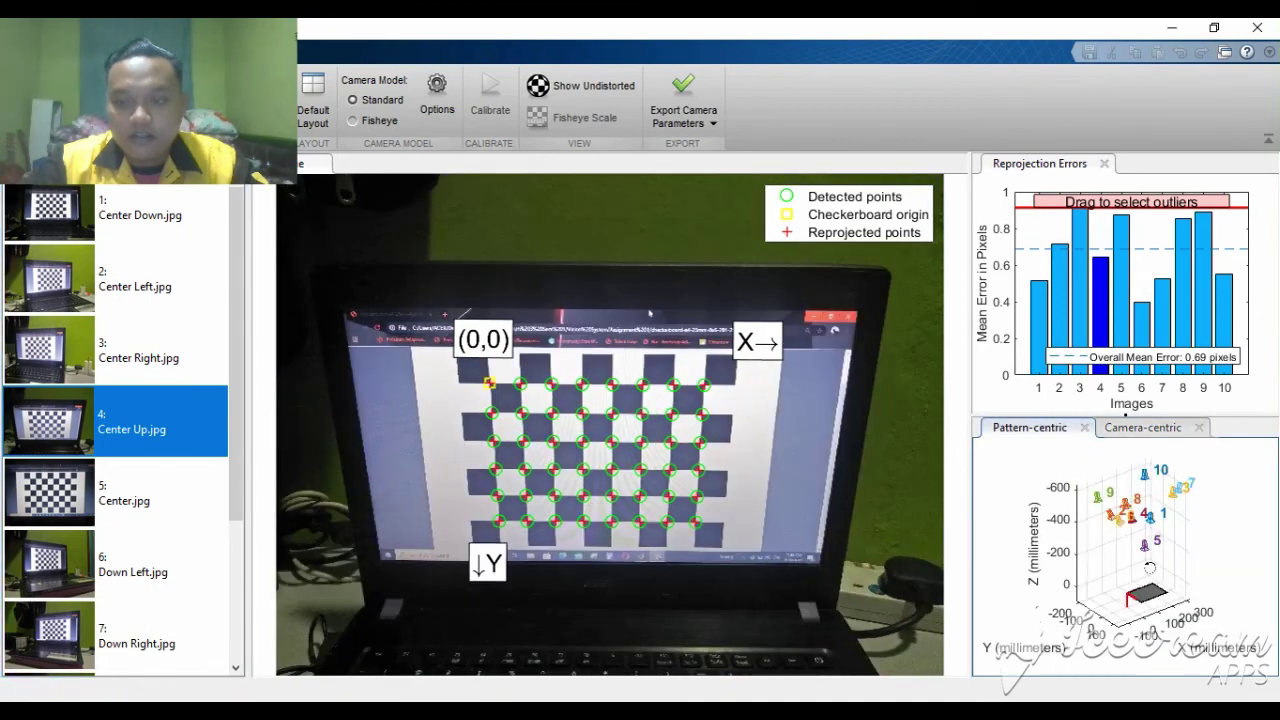
left_click_drag(1160, 563, 1128, 604)
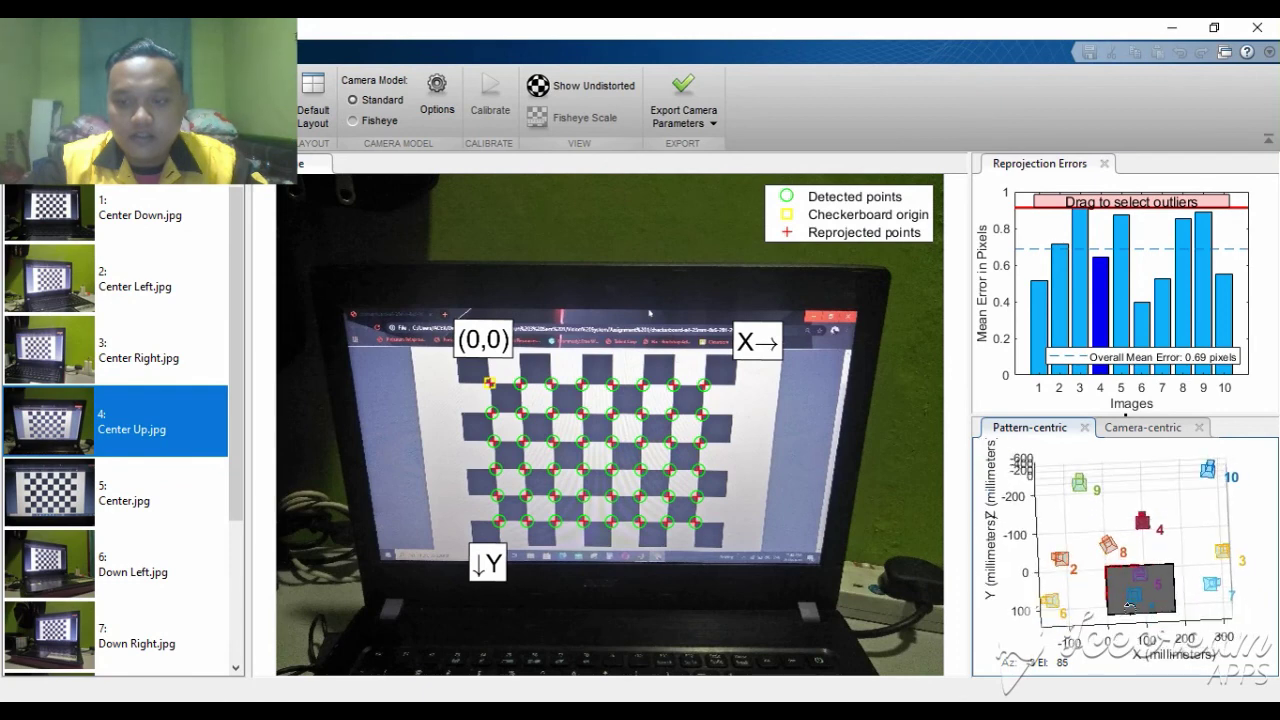
left_click(1143, 427)
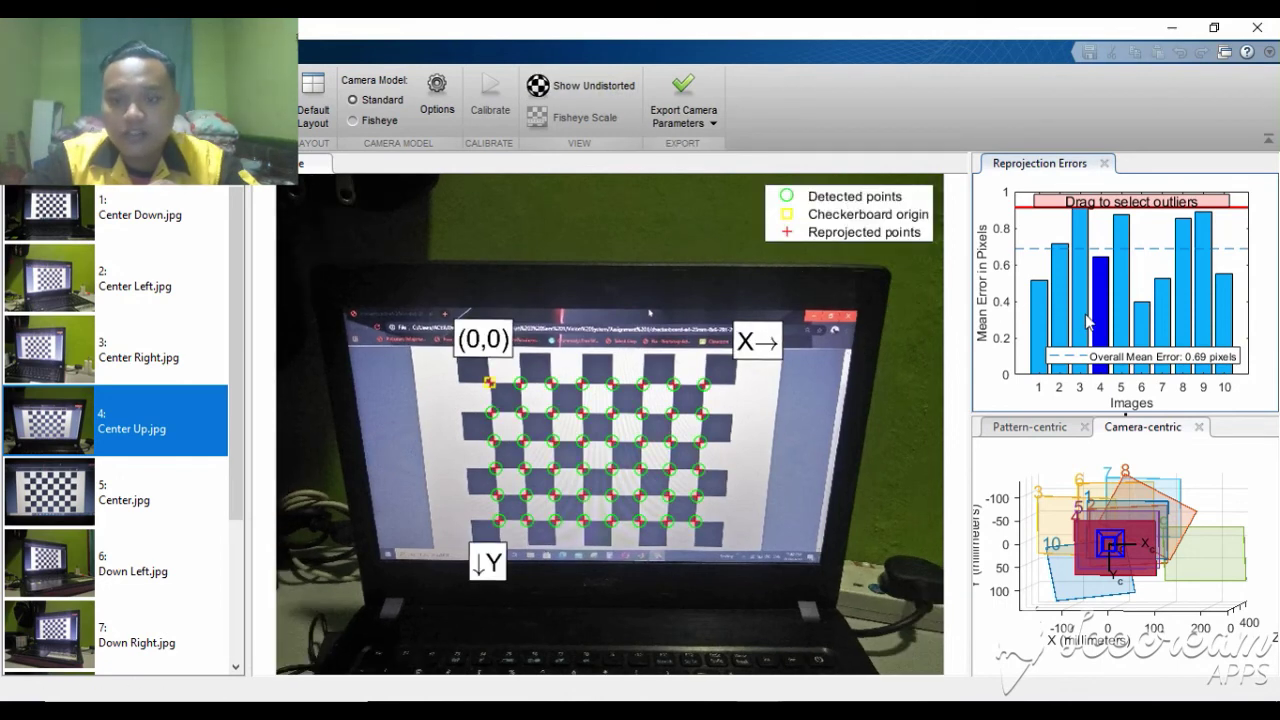
Compare undistorted and original views using the Center Right and Random calibration images
left_click(1086, 320)
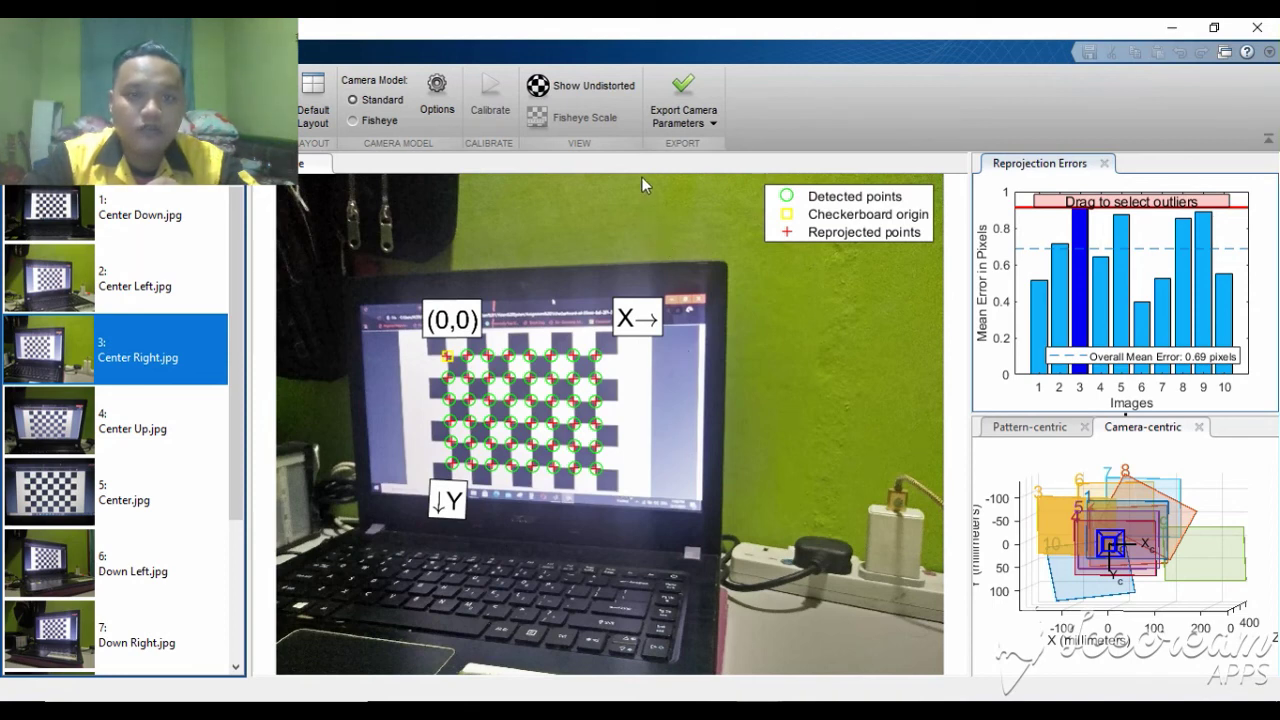
left_click(590, 86)
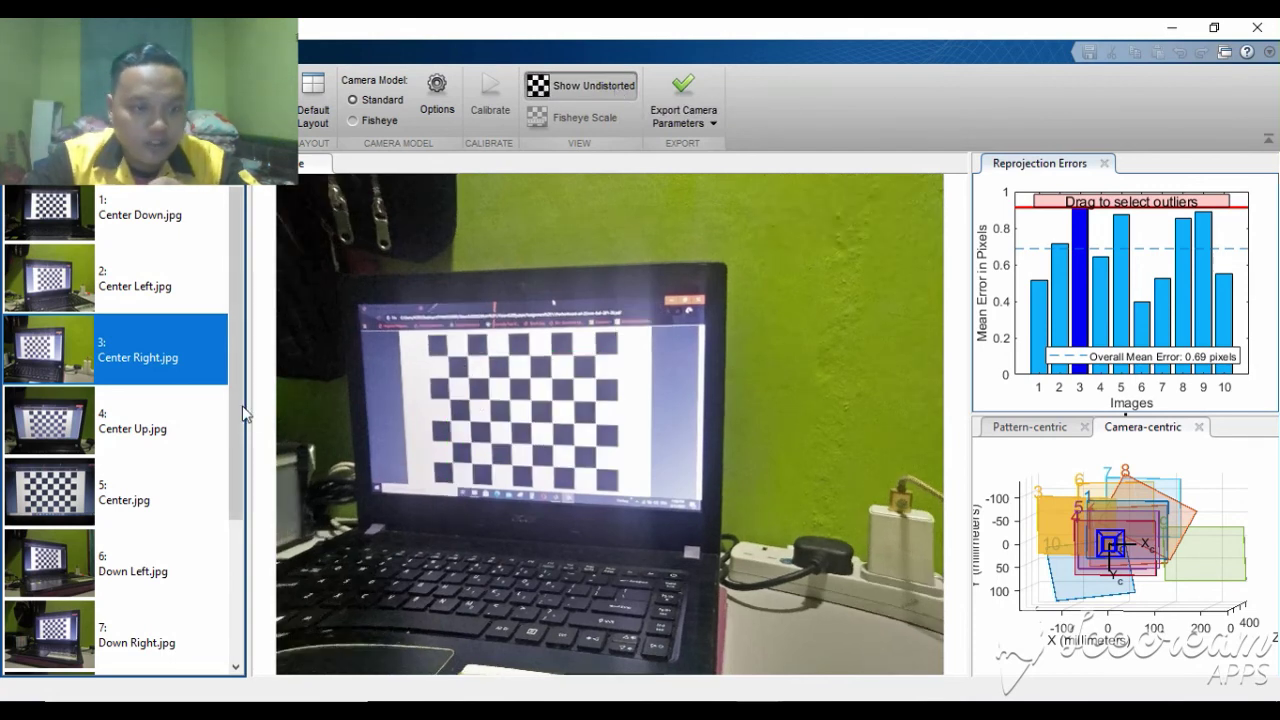
left_click_drag(240, 406, 234, 575)
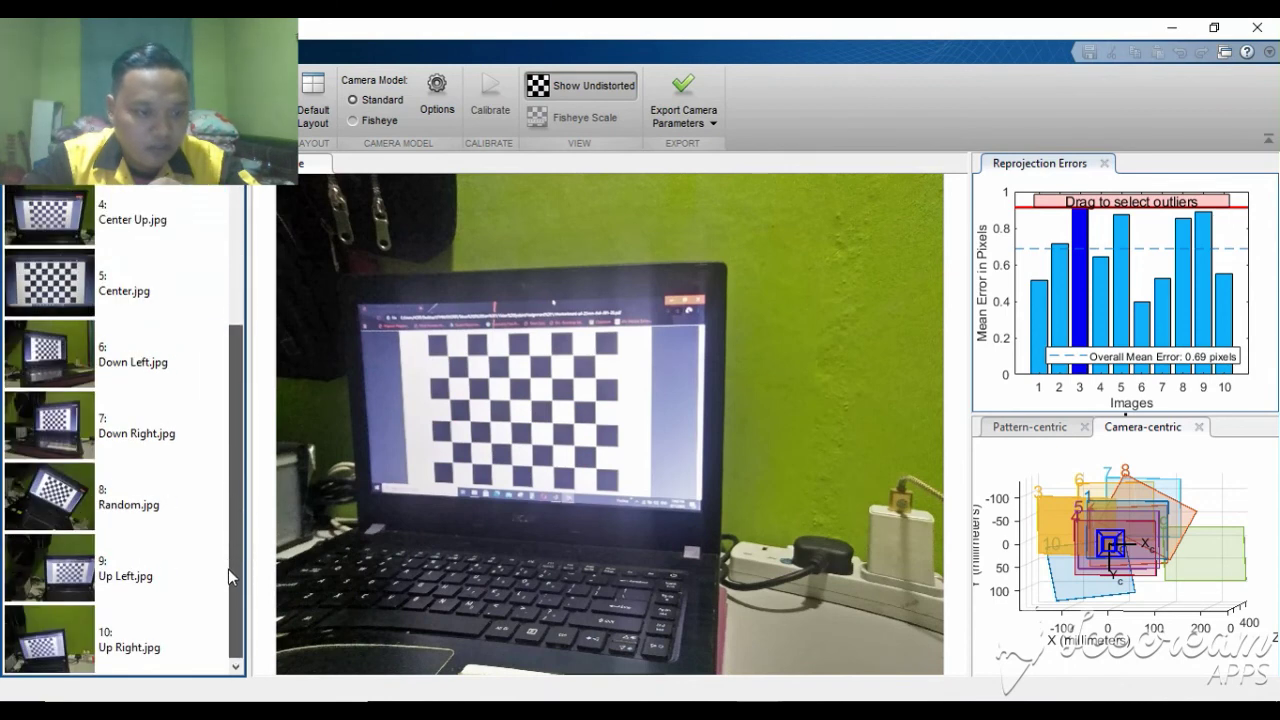
left_click(115, 505)
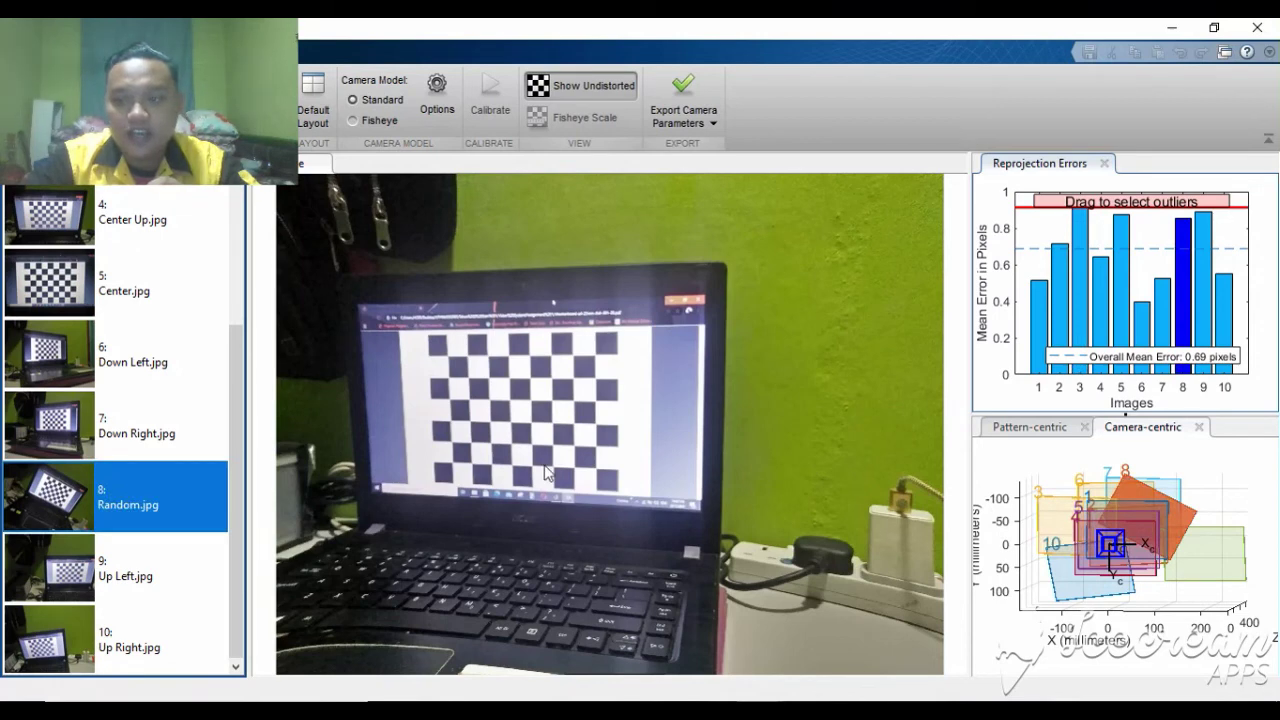
left_click(582, 86)
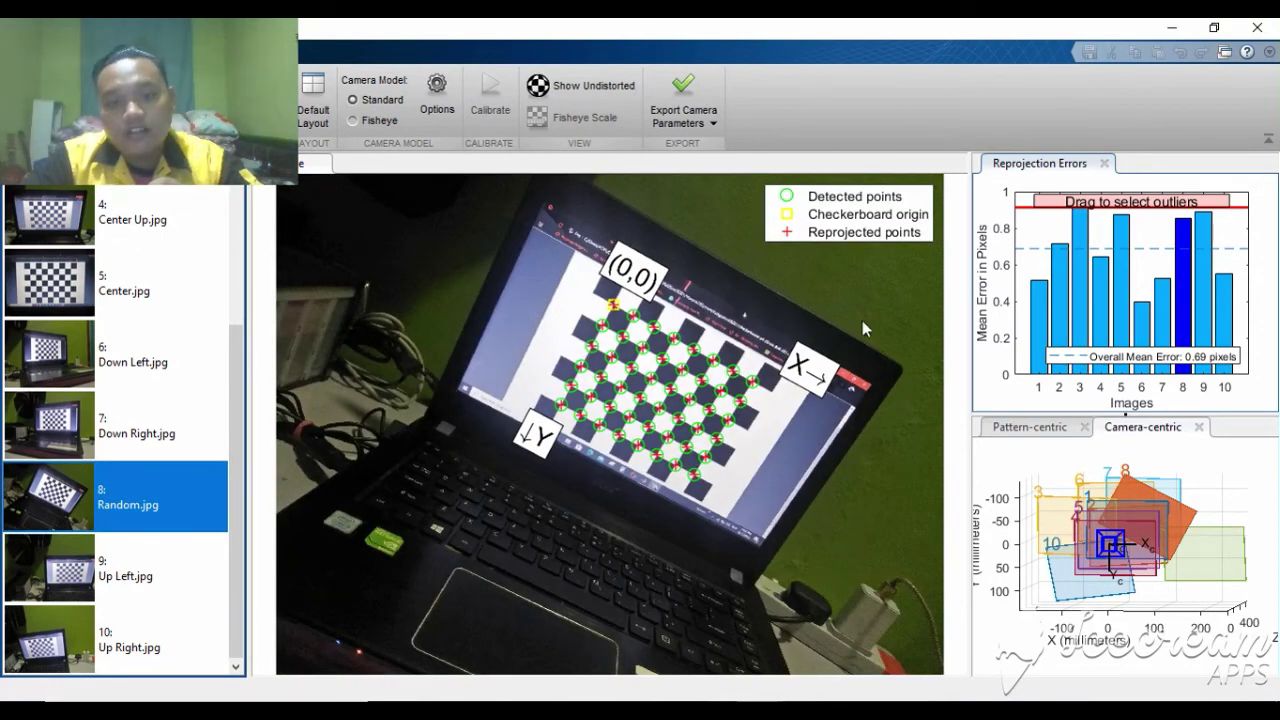
left_click(625, 89)
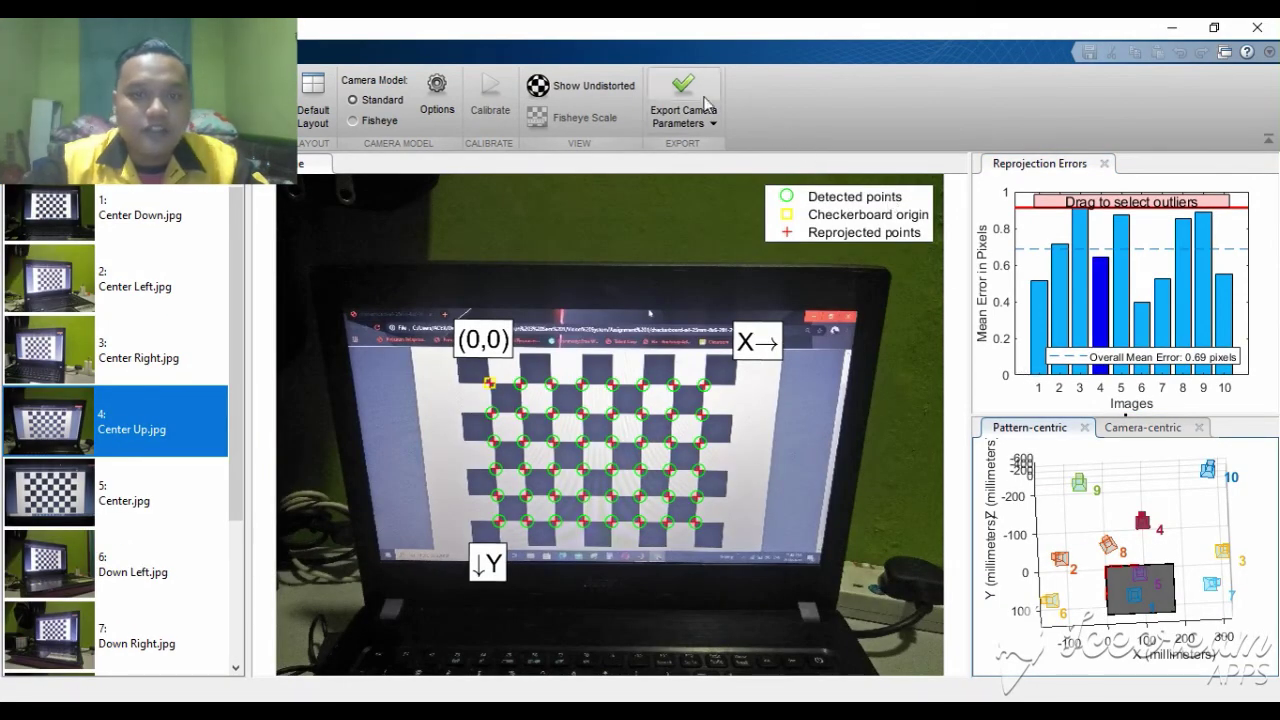
Export the camera parameters to the workspace without estimation errors and return to the main MATLAB window
left_click(674, 96)
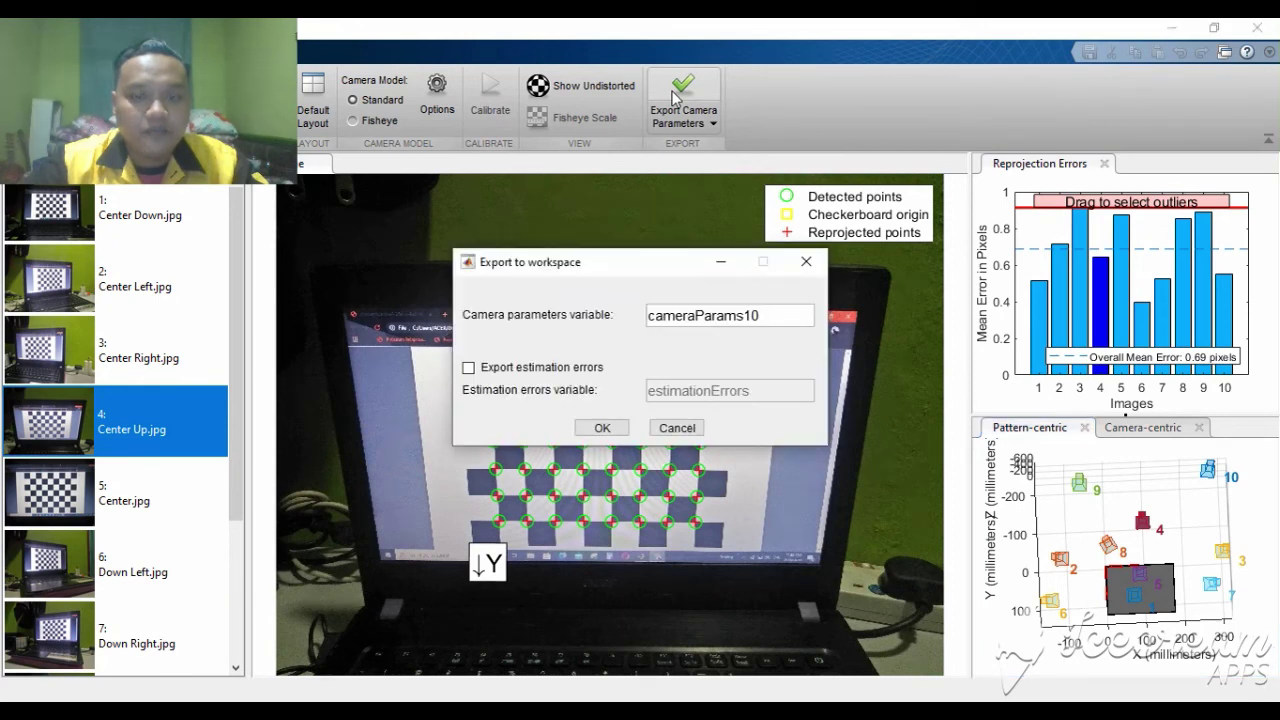
left_click(602, 427)
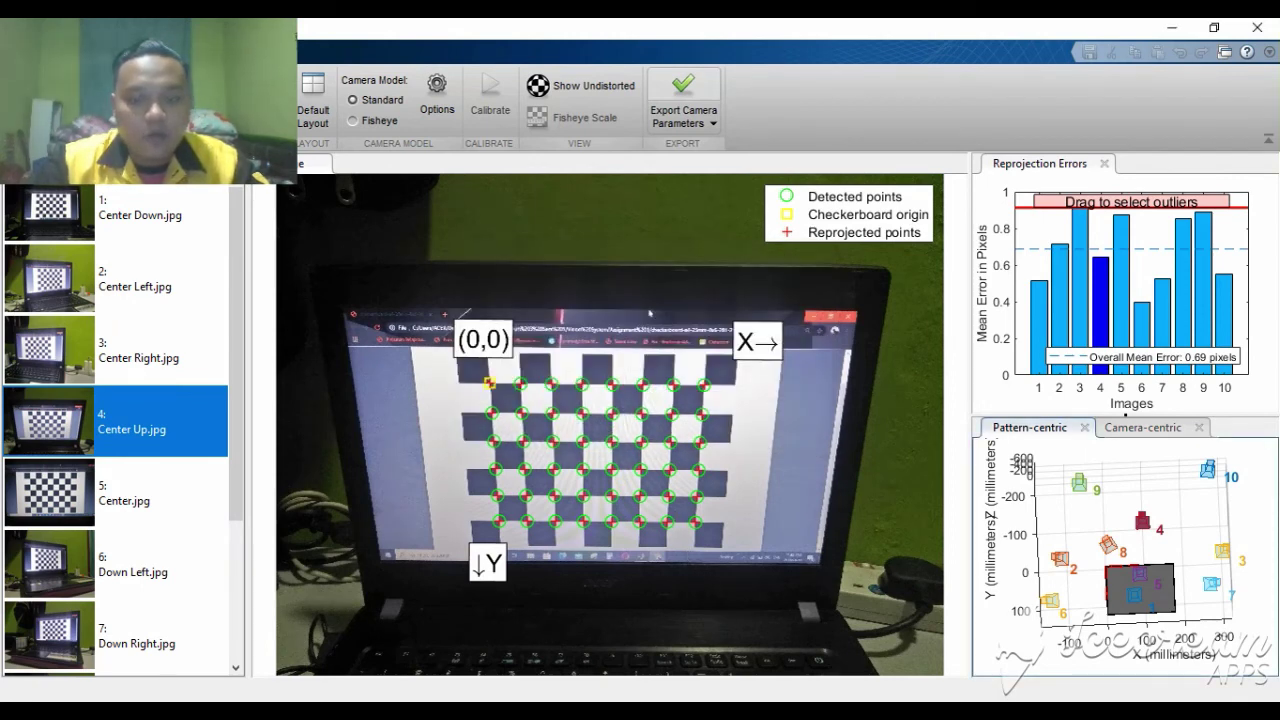
mouse_move(760, 712)
left_click(657, 640)
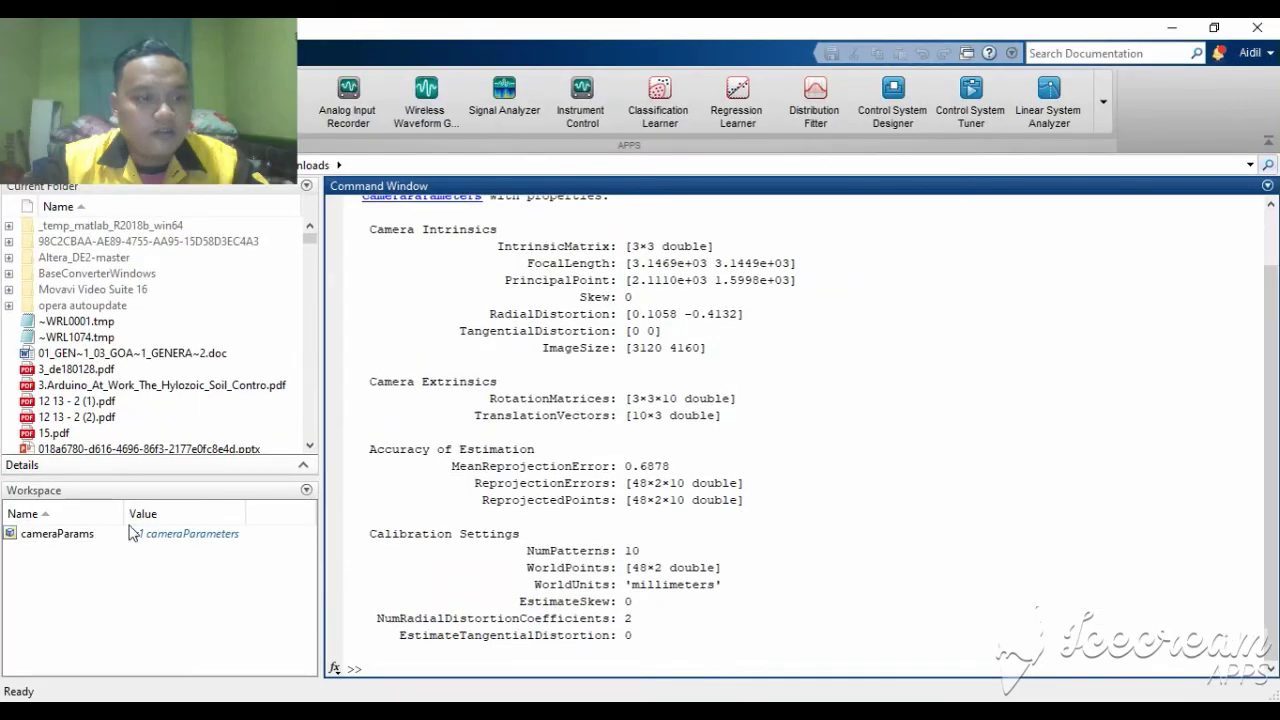
Open the cameraParams variable from the workspace and view its IntrinsicMatrix property
left_click(78, 538)
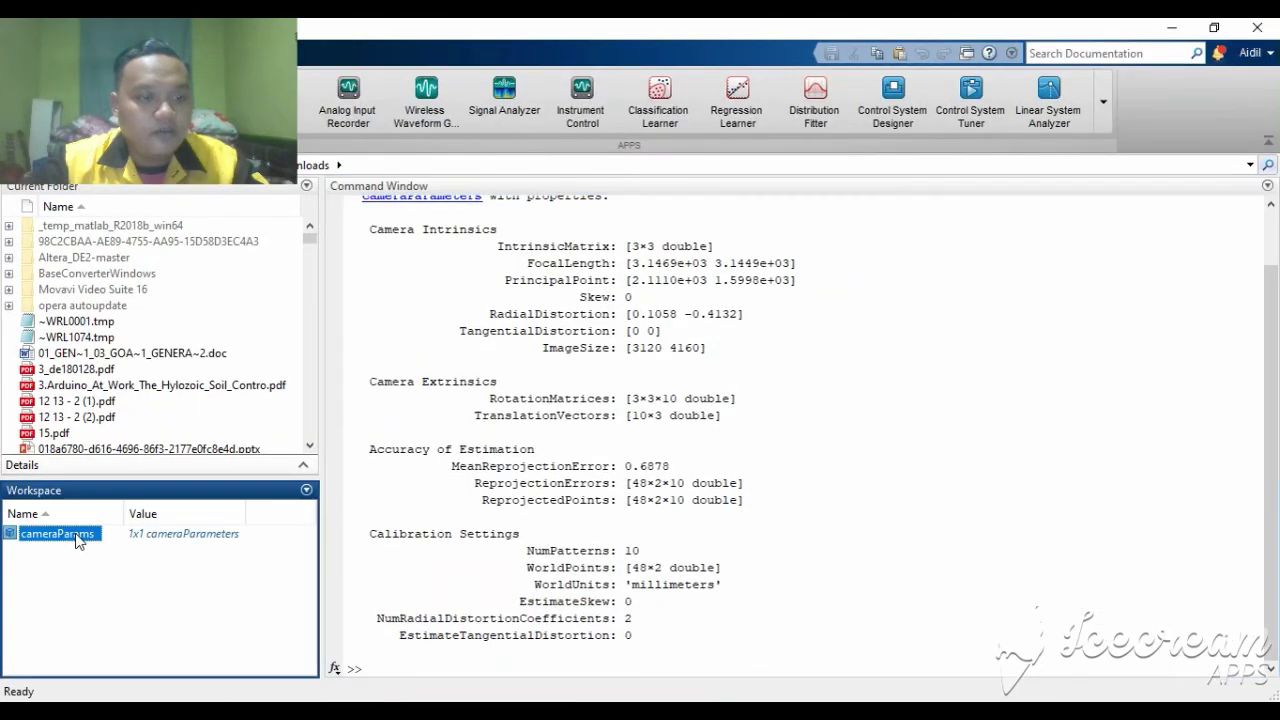
double_click(60, 534)
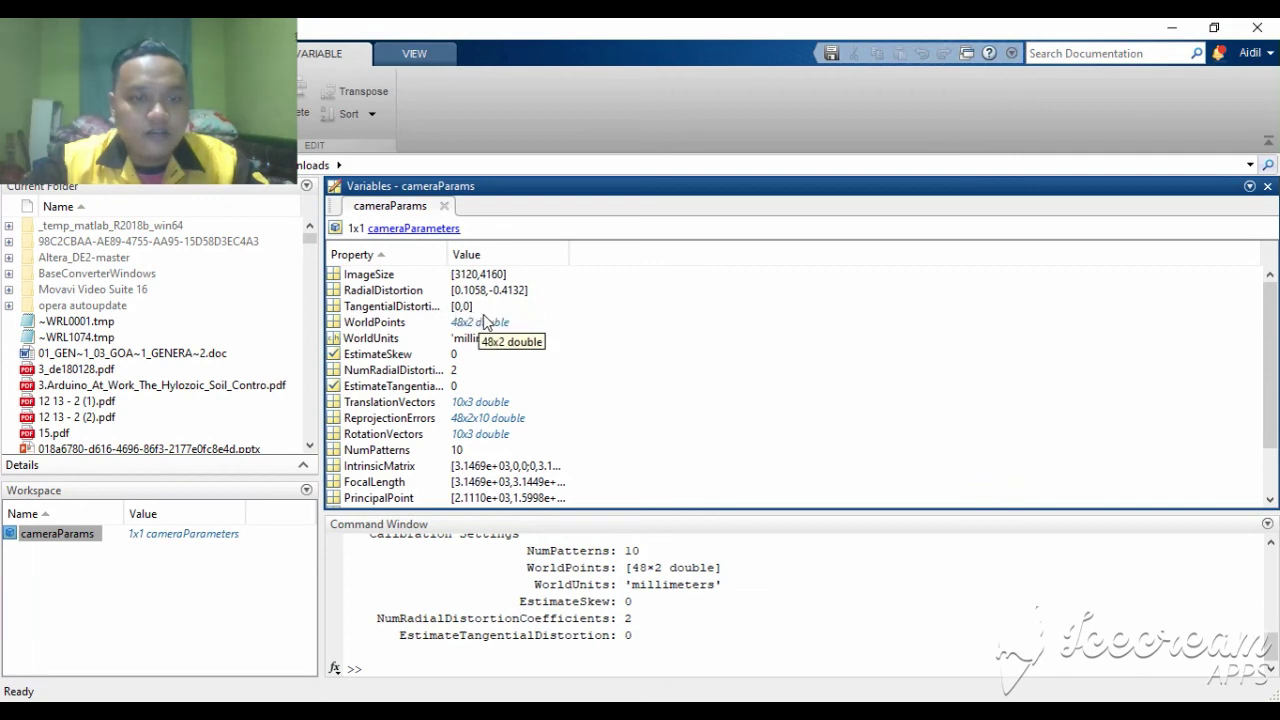
left_click(408, 472)
double_click(380, 466)
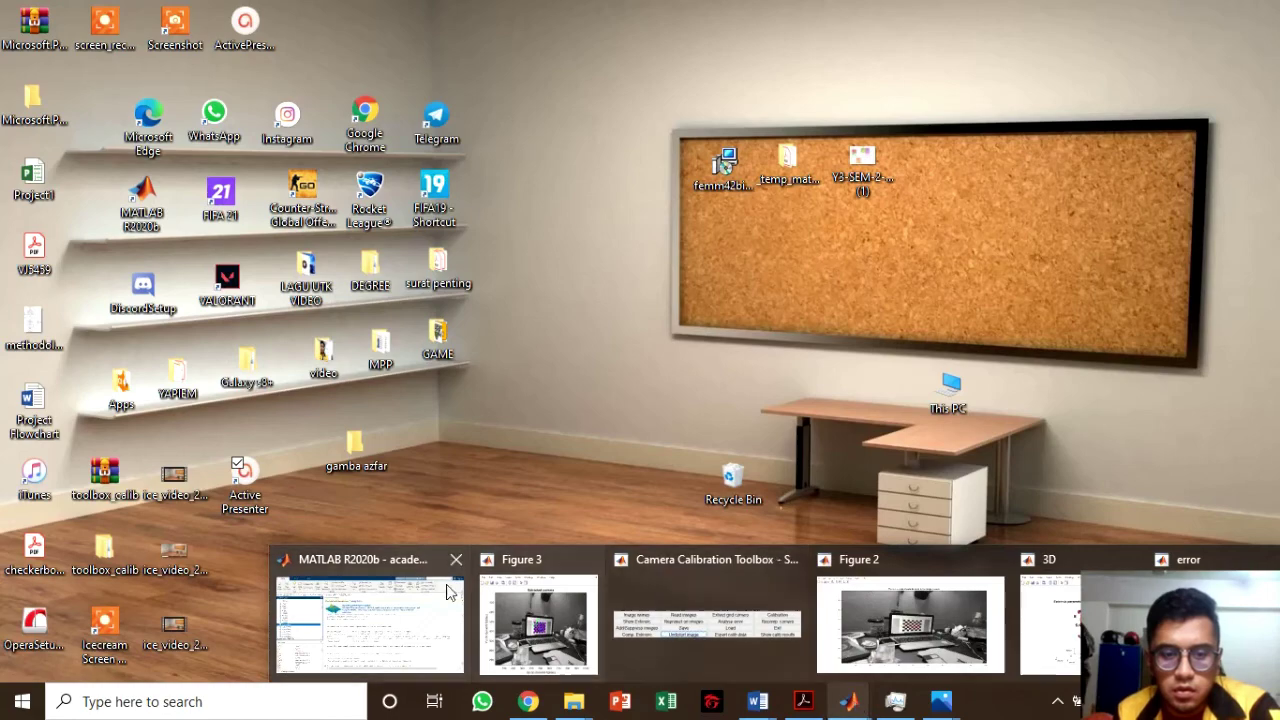
Switch to the main MATLAB window and review the log back to the calib_gui command and the c-numbered JPG images in the current folder
left_click(431, 608)
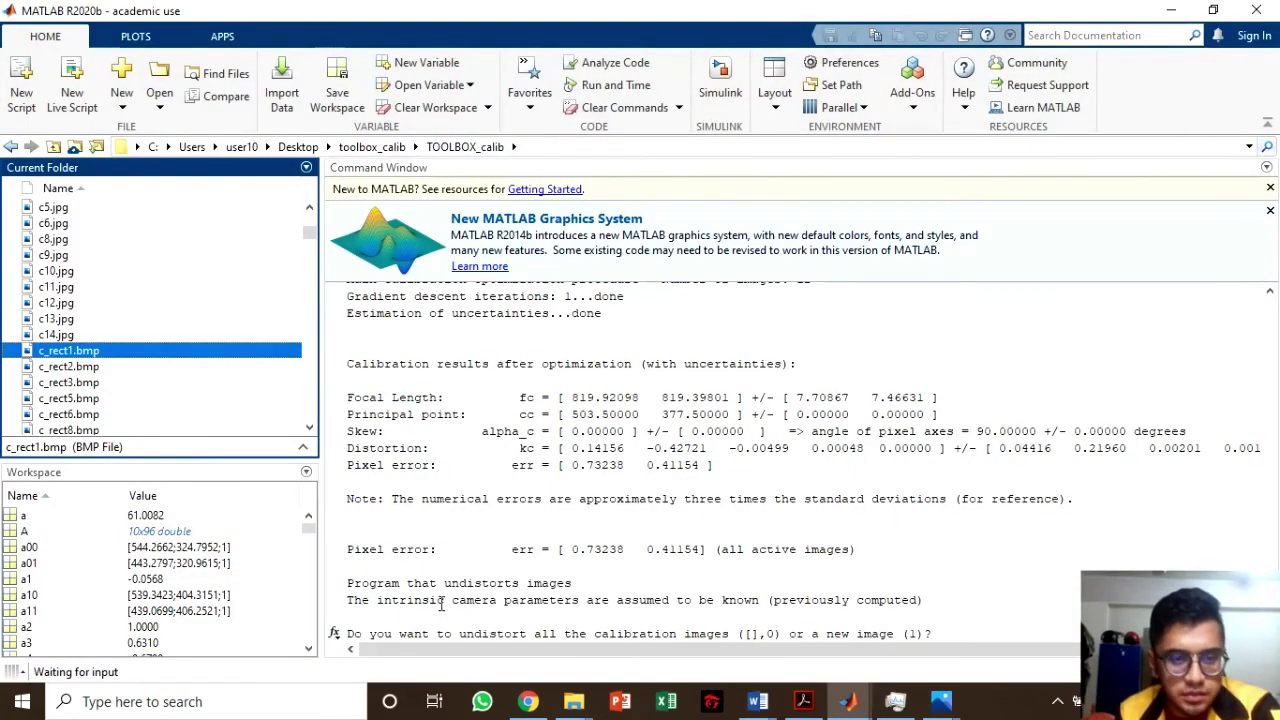
scroll(531, 451, "up", 15)
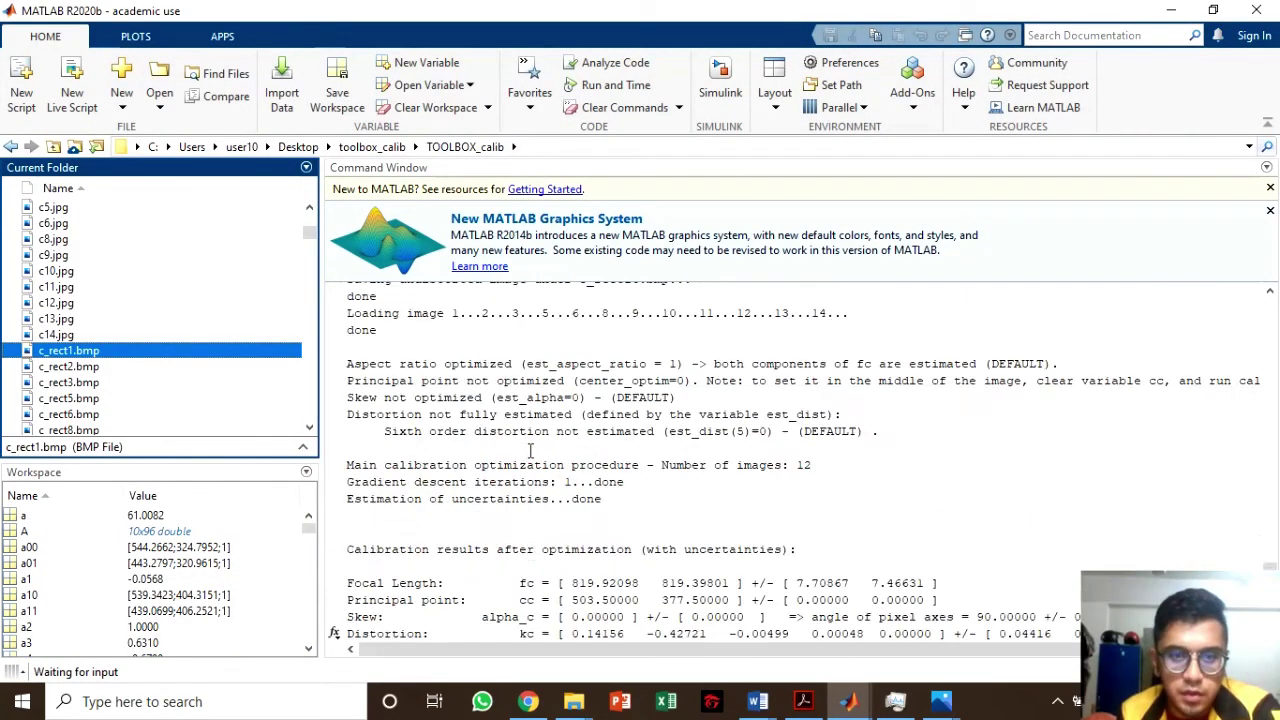
scroll(531, 451, "up", 7)
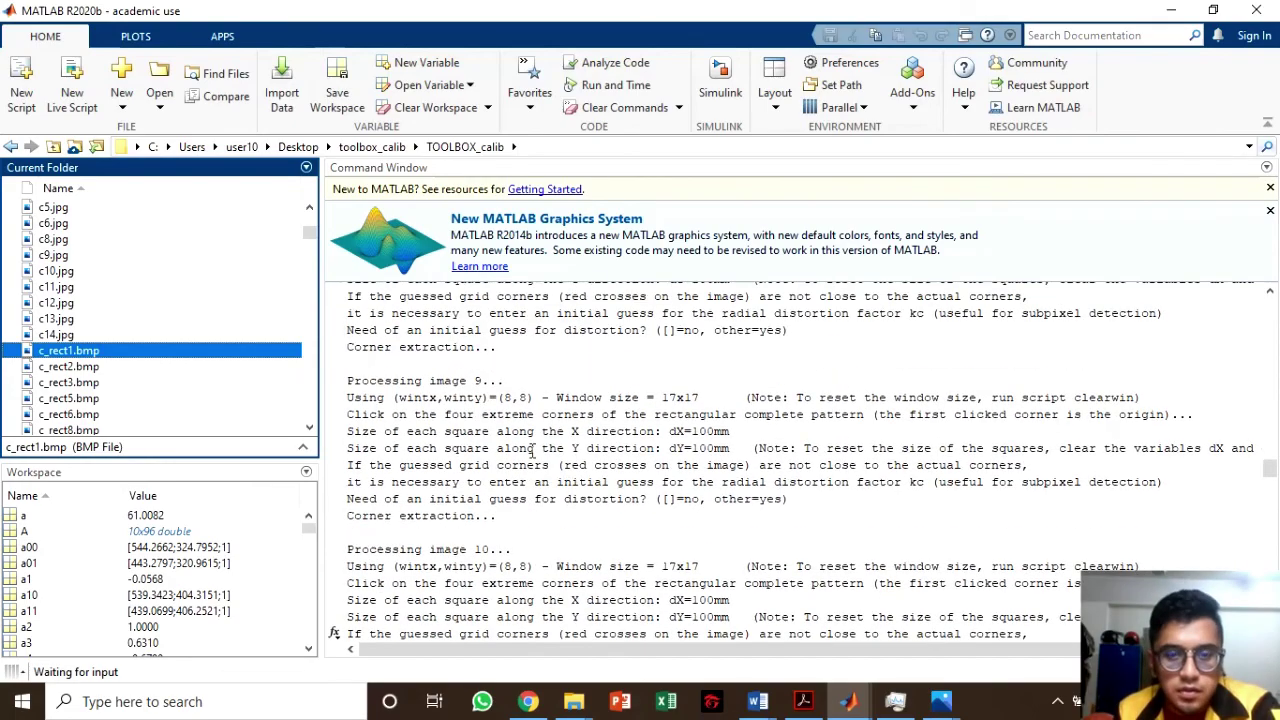
scroll(531, 451, "up", 10)
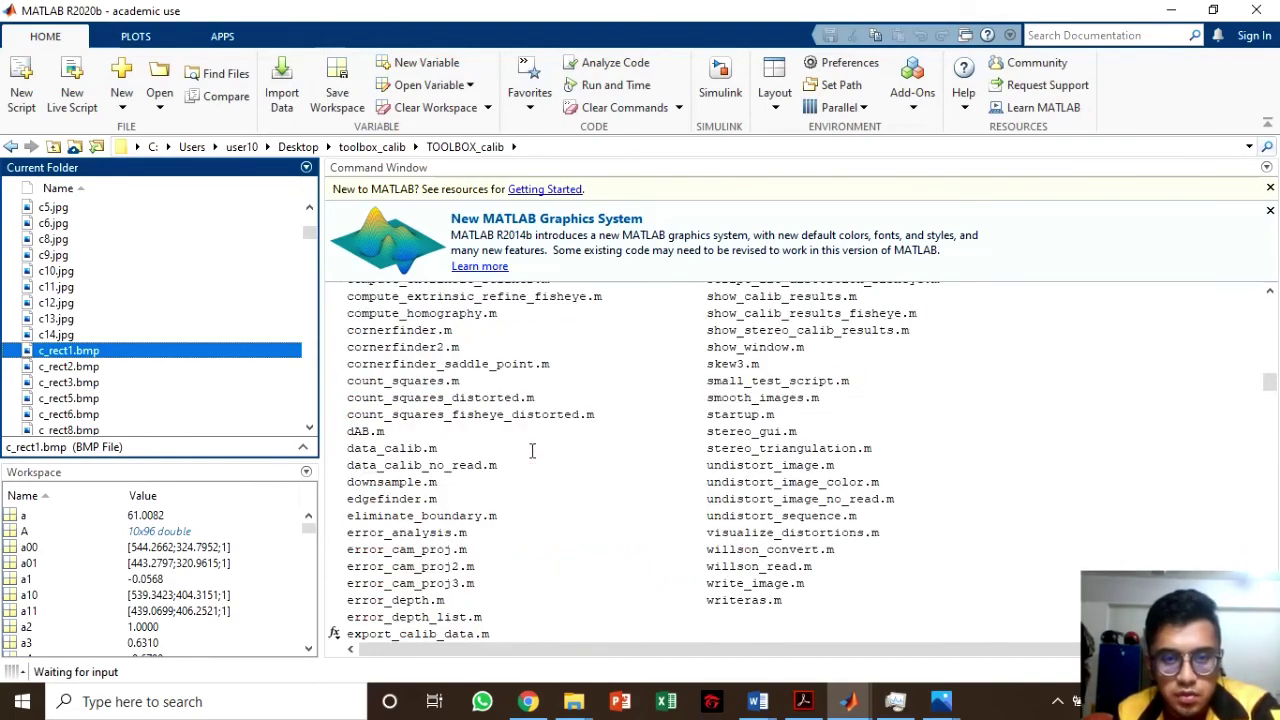
scroll(531, 451, "up", 15)
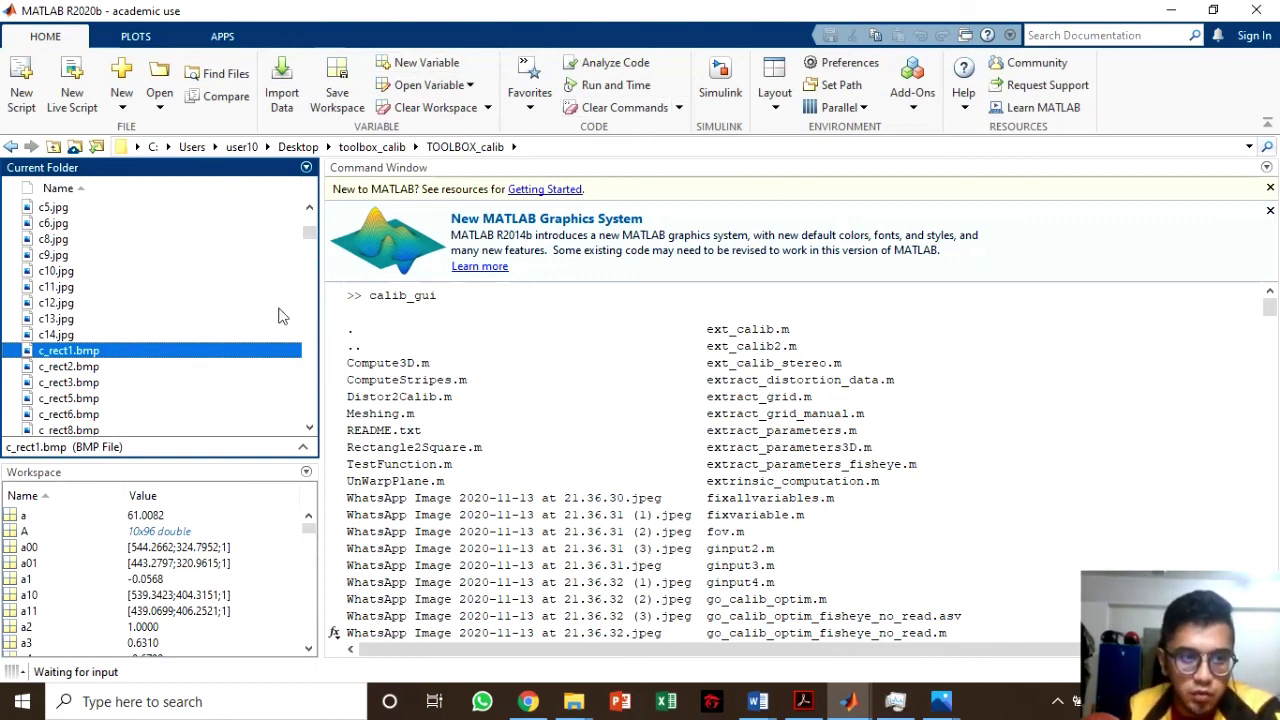
scroll(180, 303, "up", 1)
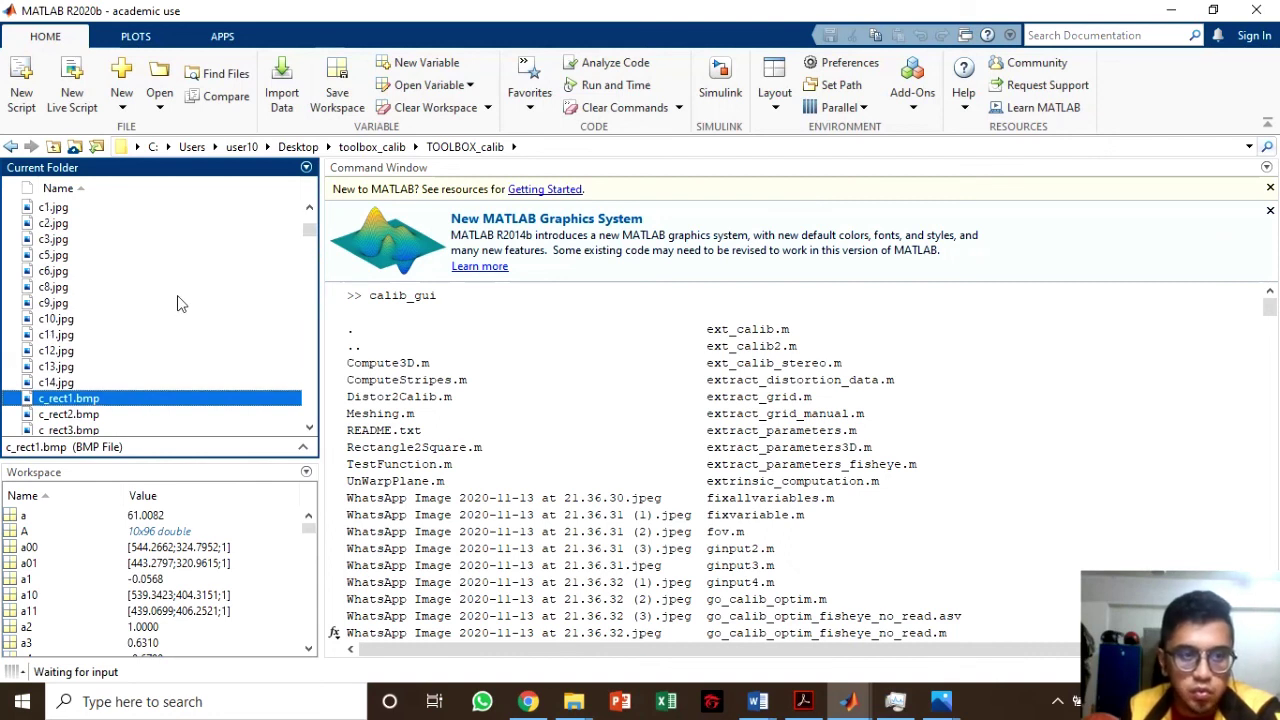
scroll(178, 302, "up", 2)
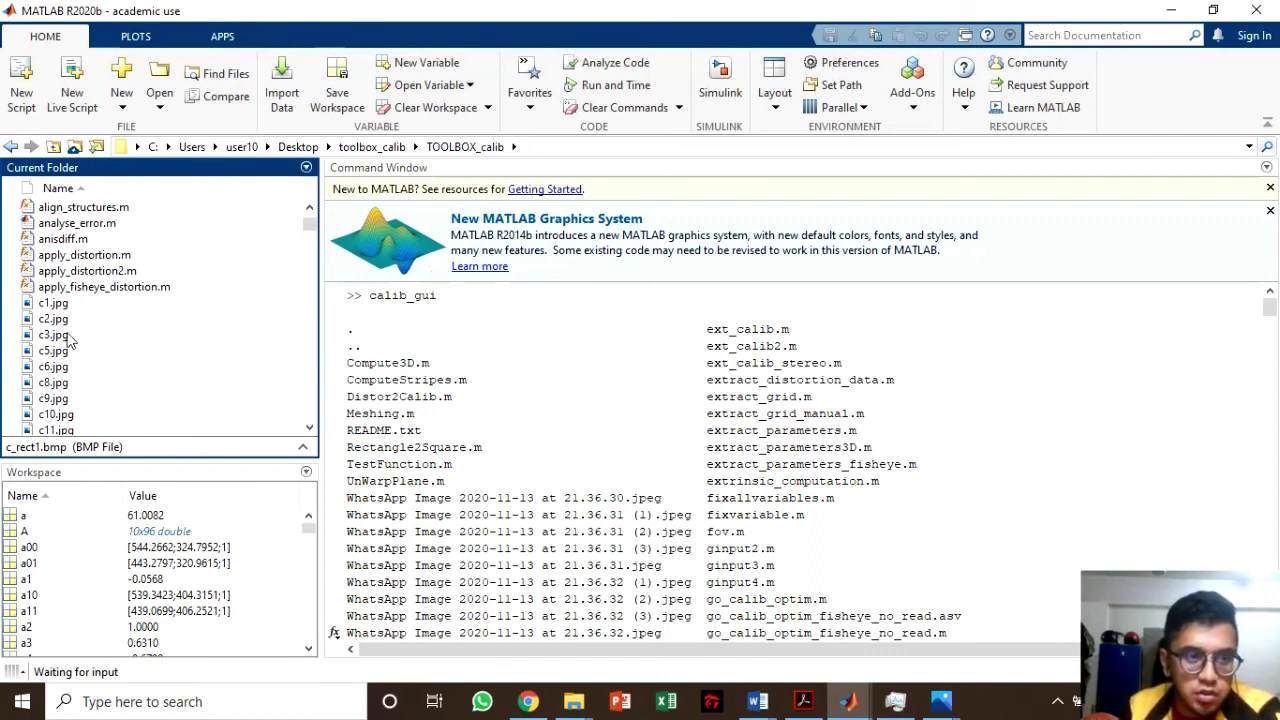
Examine the toolbox file listing in the log down to the calibration image base name and image format entries
scroll(575, 302, "down", 4)
scroll(577, 308, "down", 5)
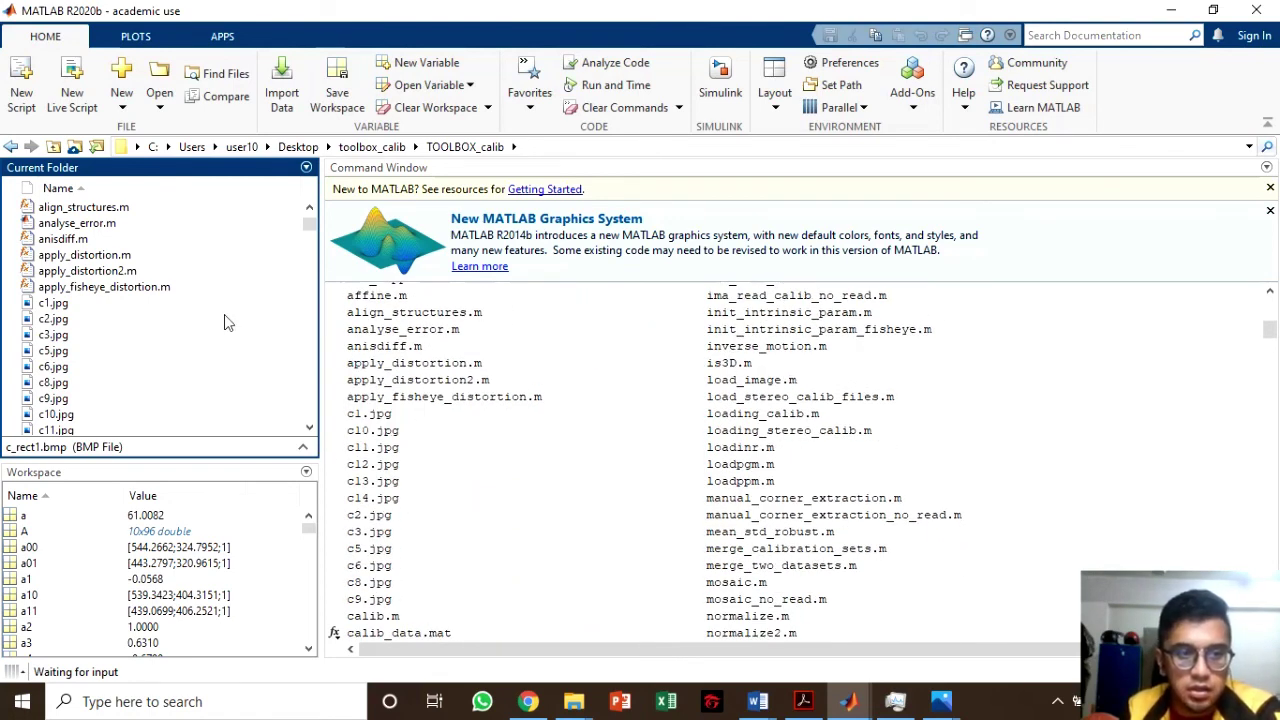
scroll(578, 414, "down", 4)
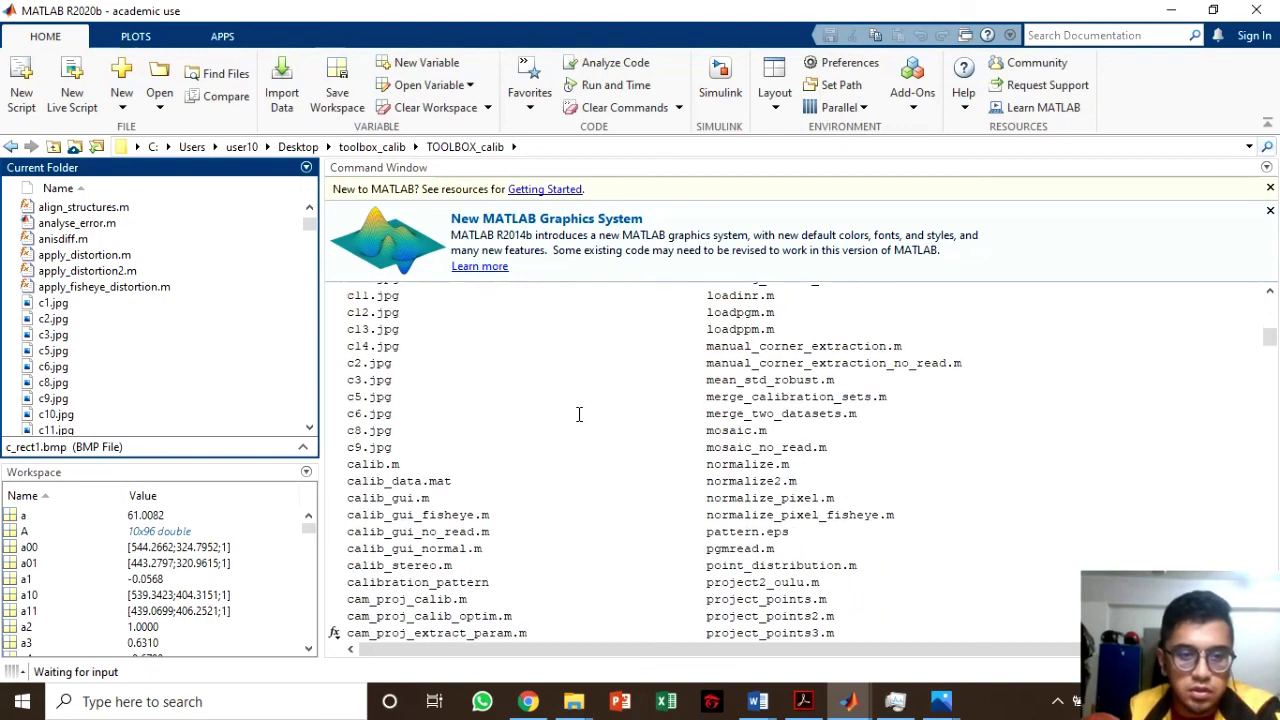
scroll(578, 414, "down", 13)
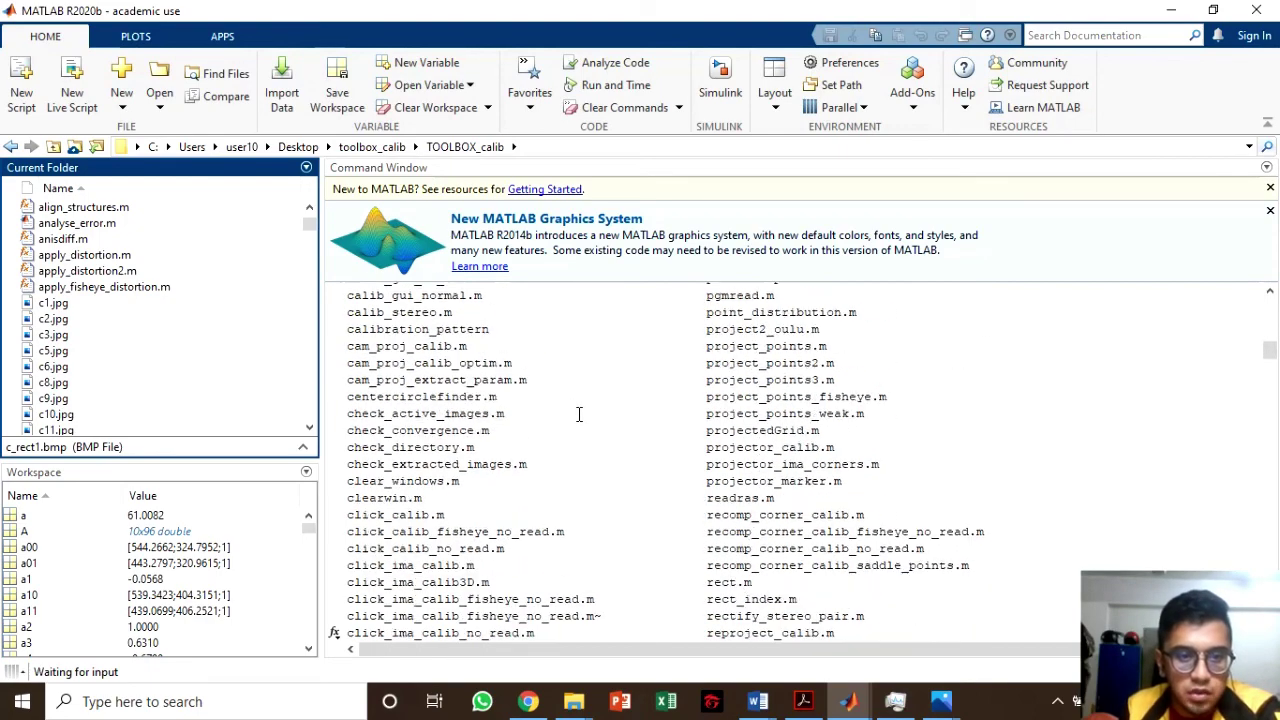
scroll(578, 414, "down", 7)
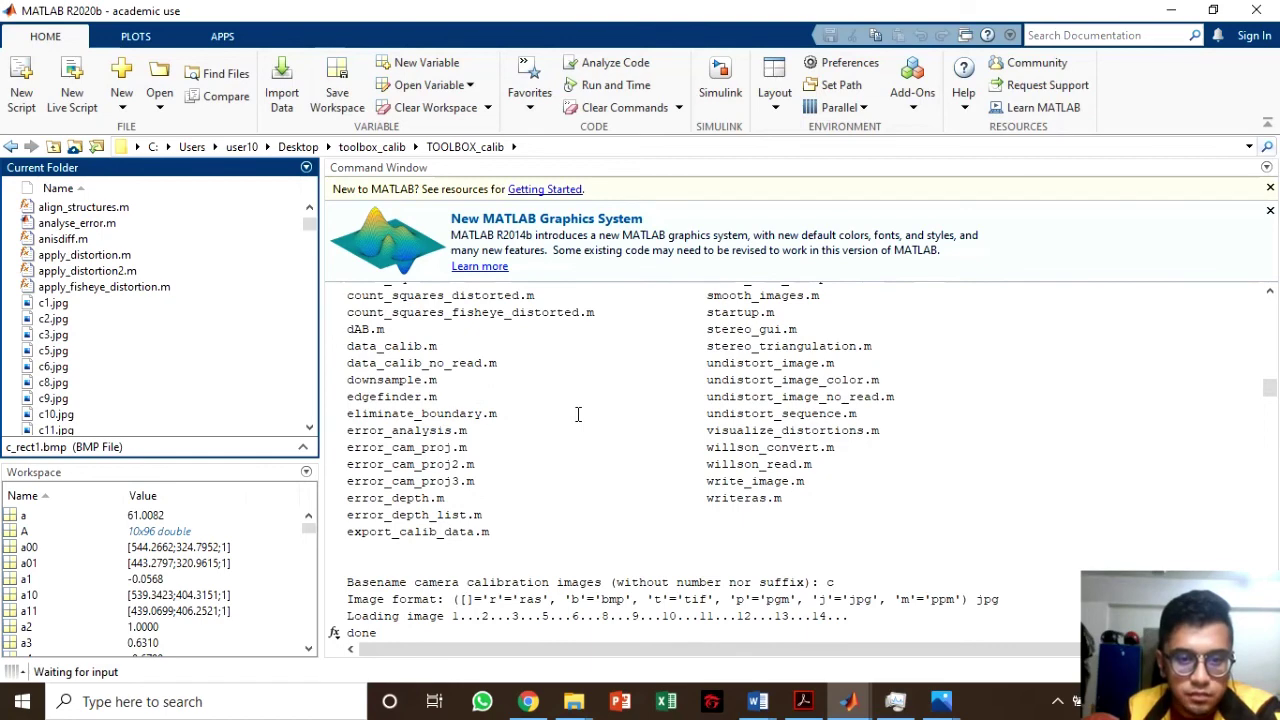
scroll(578, 414, "down", 2)
scroll(511, 553, "down", 4)
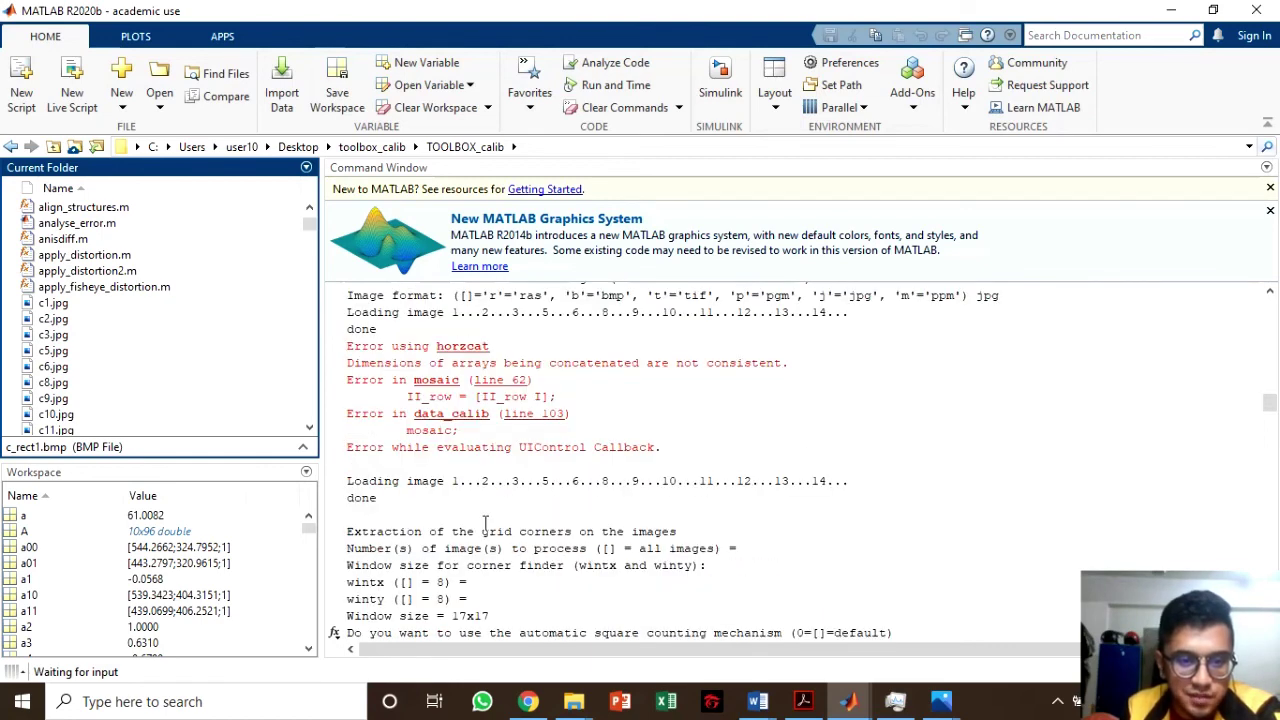
scroll(475, 350, "up", 5)
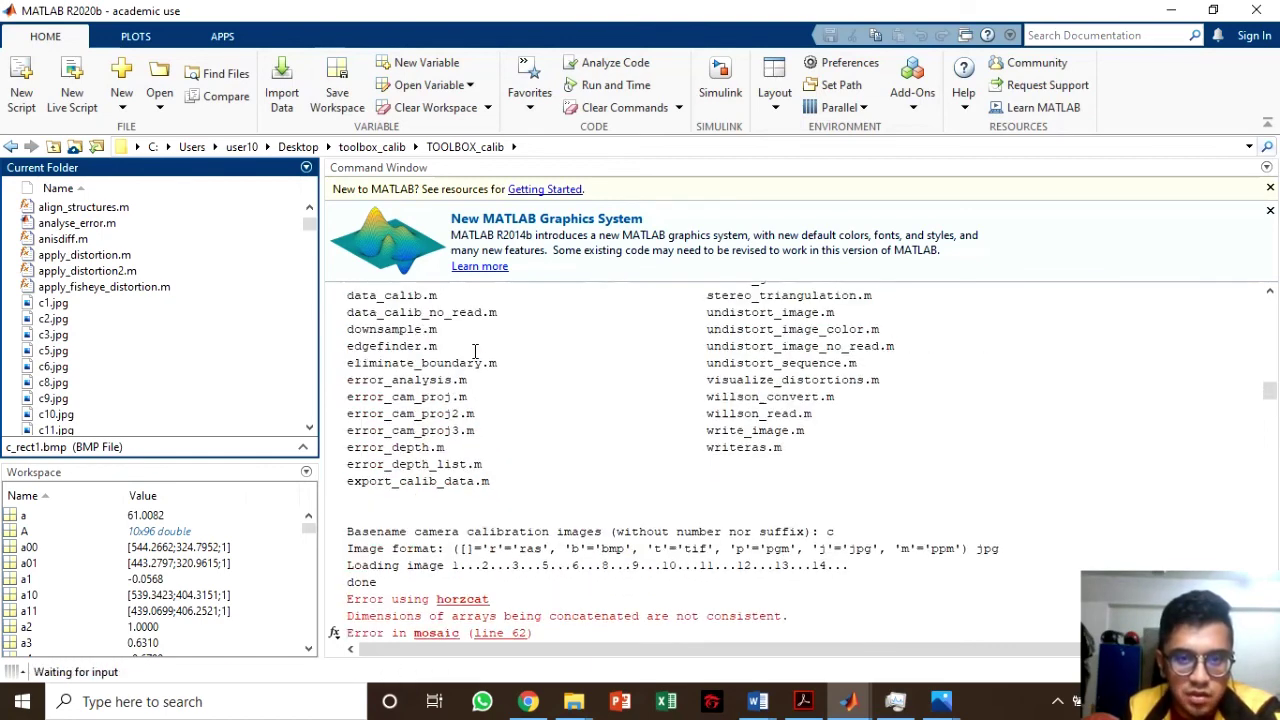
scroll(797, 459, "up", 9)
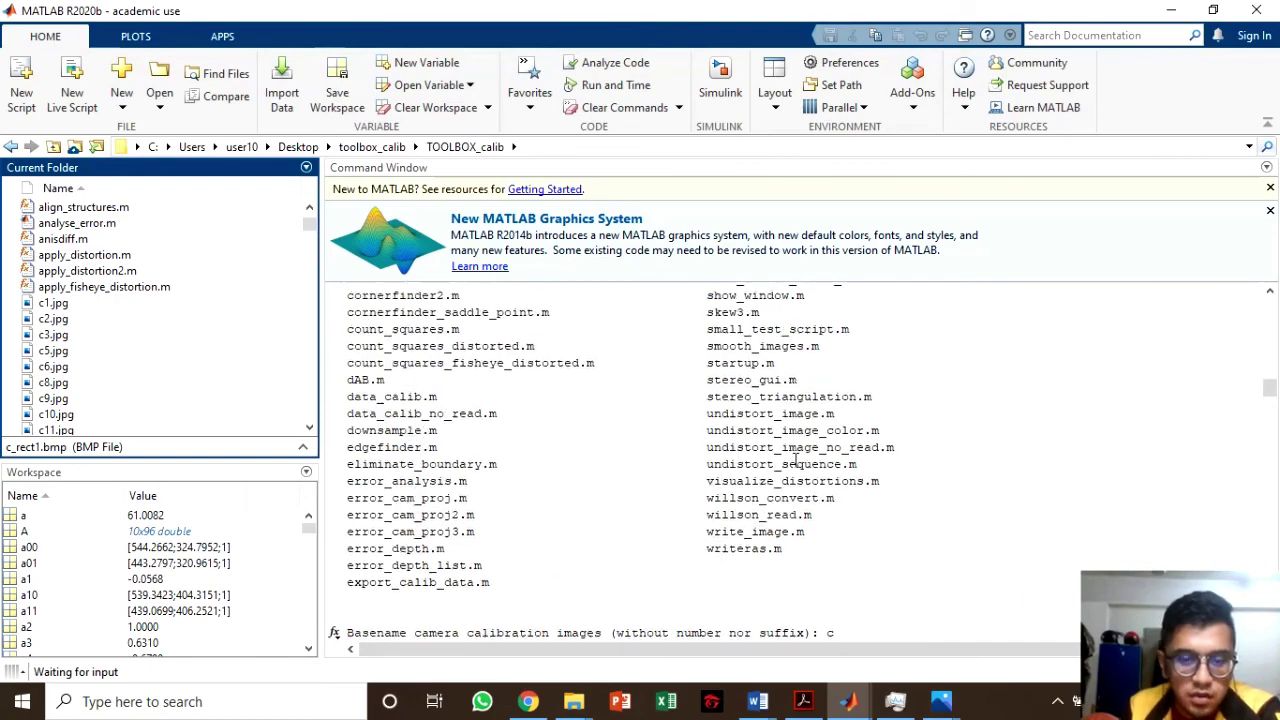
scroll(797, 459, "up", 7)
scroll(399, 438, "down", 5)
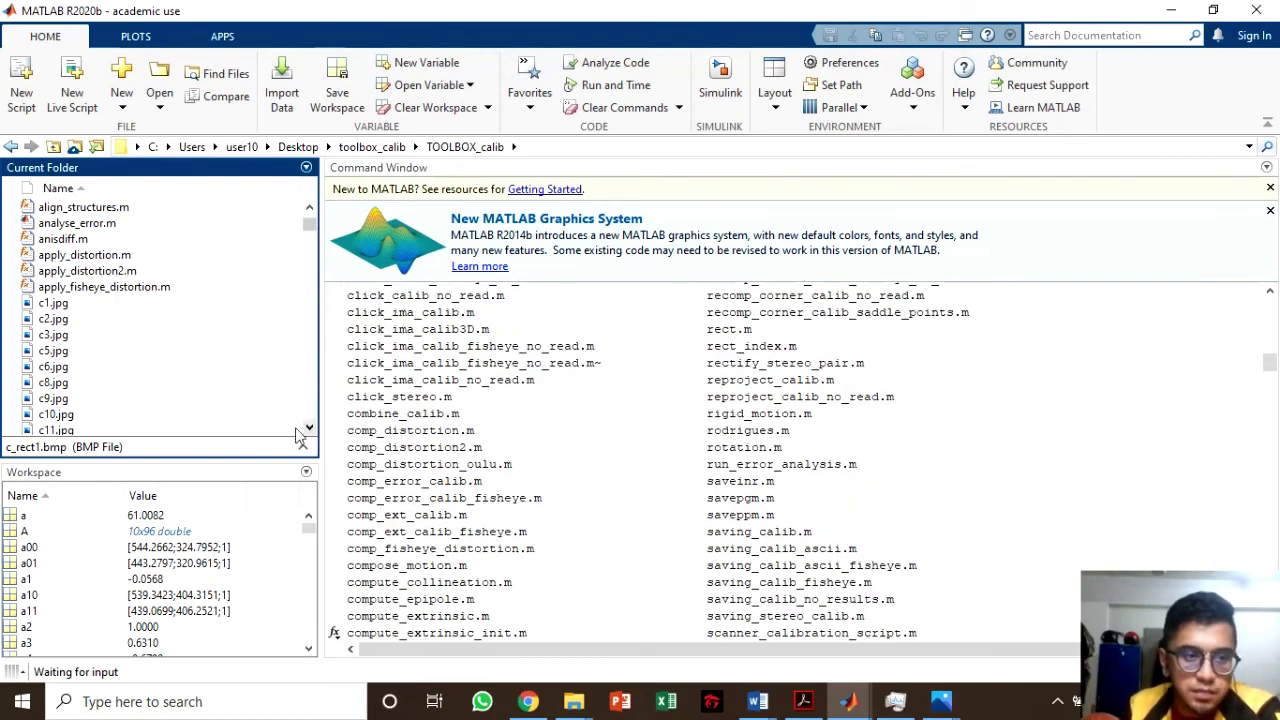
scroll(190, 411, "down", 1)
scroll(190, 411, "down", 2)
scroll(530, 424, "down", 3)
scroll(530, 424, "down", 8)
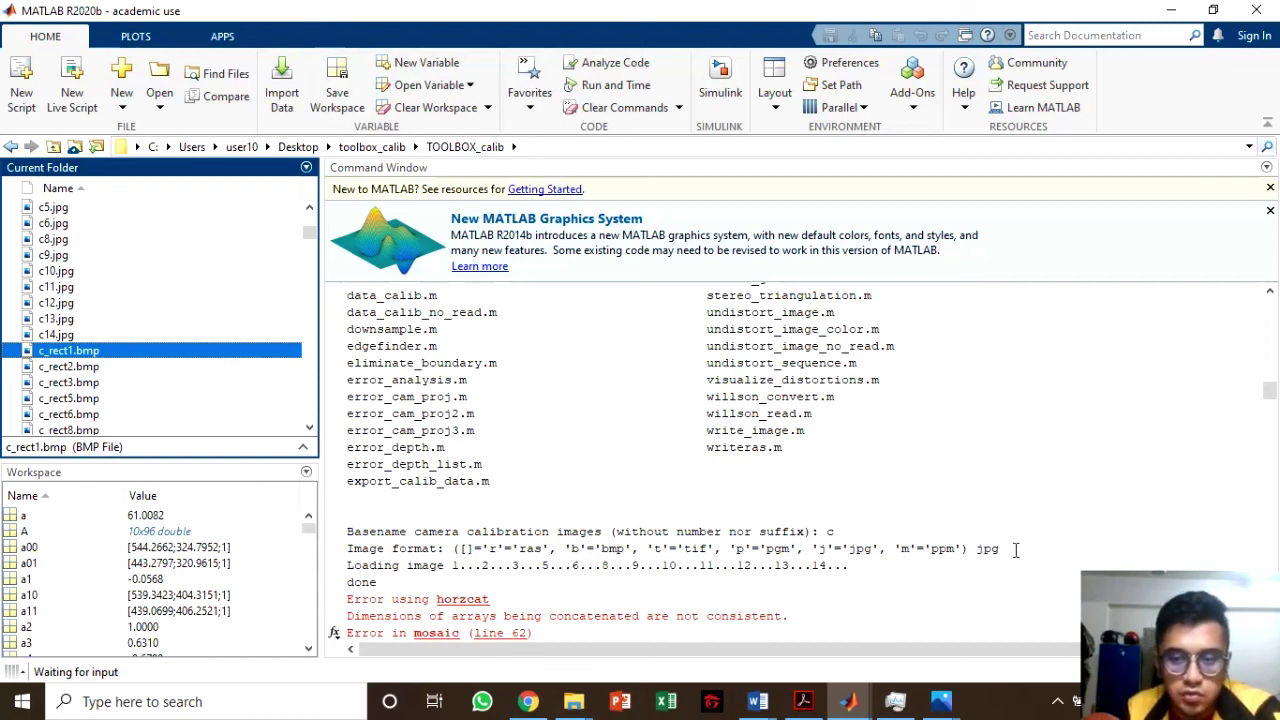
Review the grid corner extraction settings and the processing entries for images 1 and 2 in the log
key("Return")
key("Return")
key("Return")
key("Return")
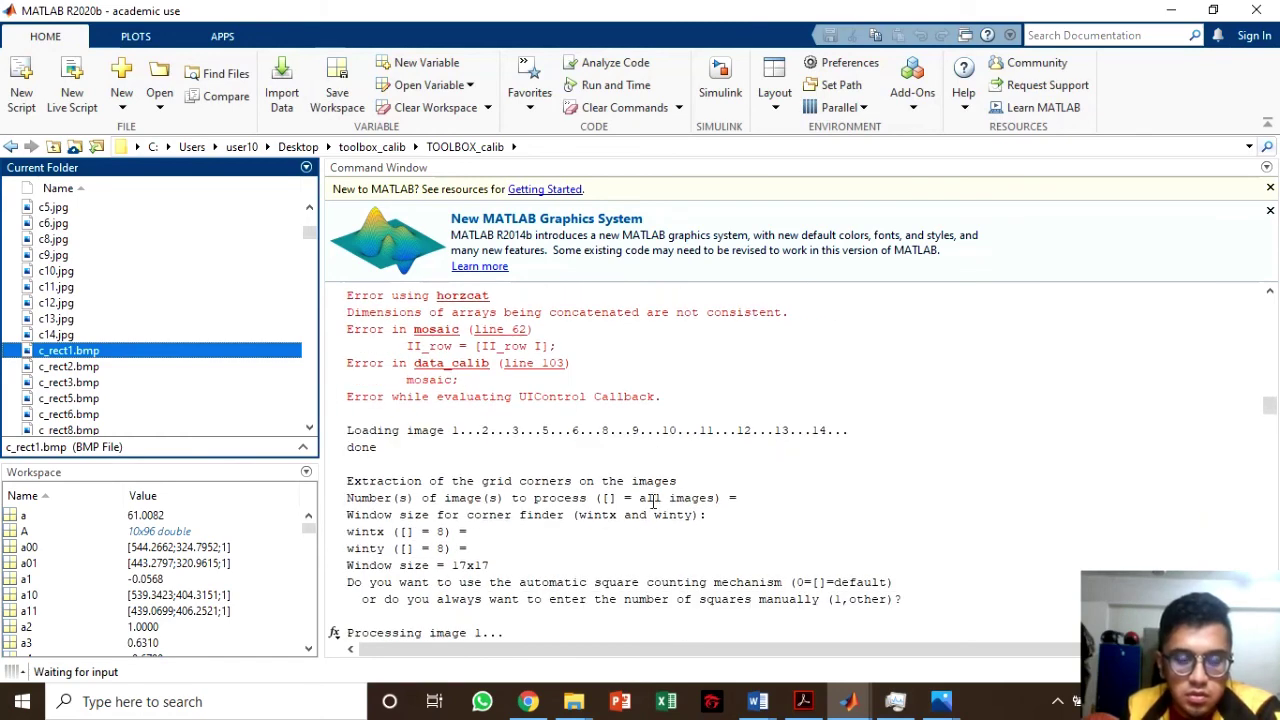
key("Return")
key("Return")
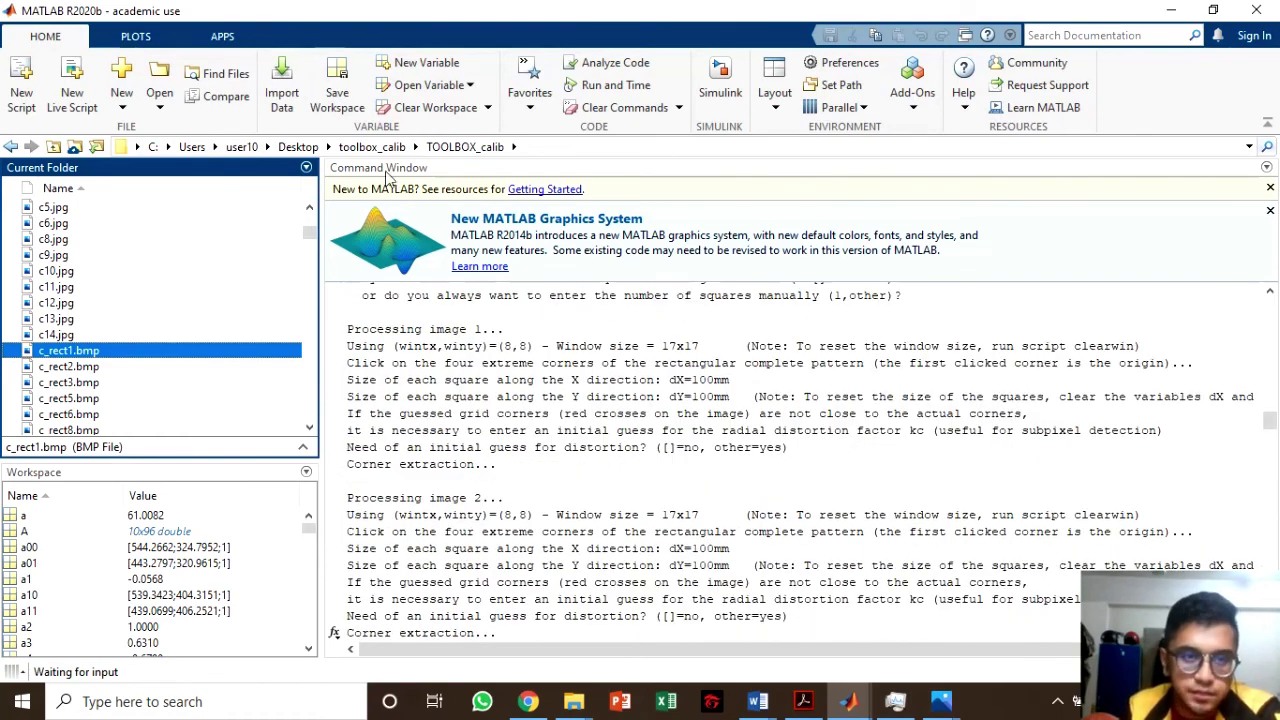
Bring up the Camera Calibration Toolbox window, inspect the marked checkerboard corners in Figure 2, and minimize the figure
left_click(848, 701)
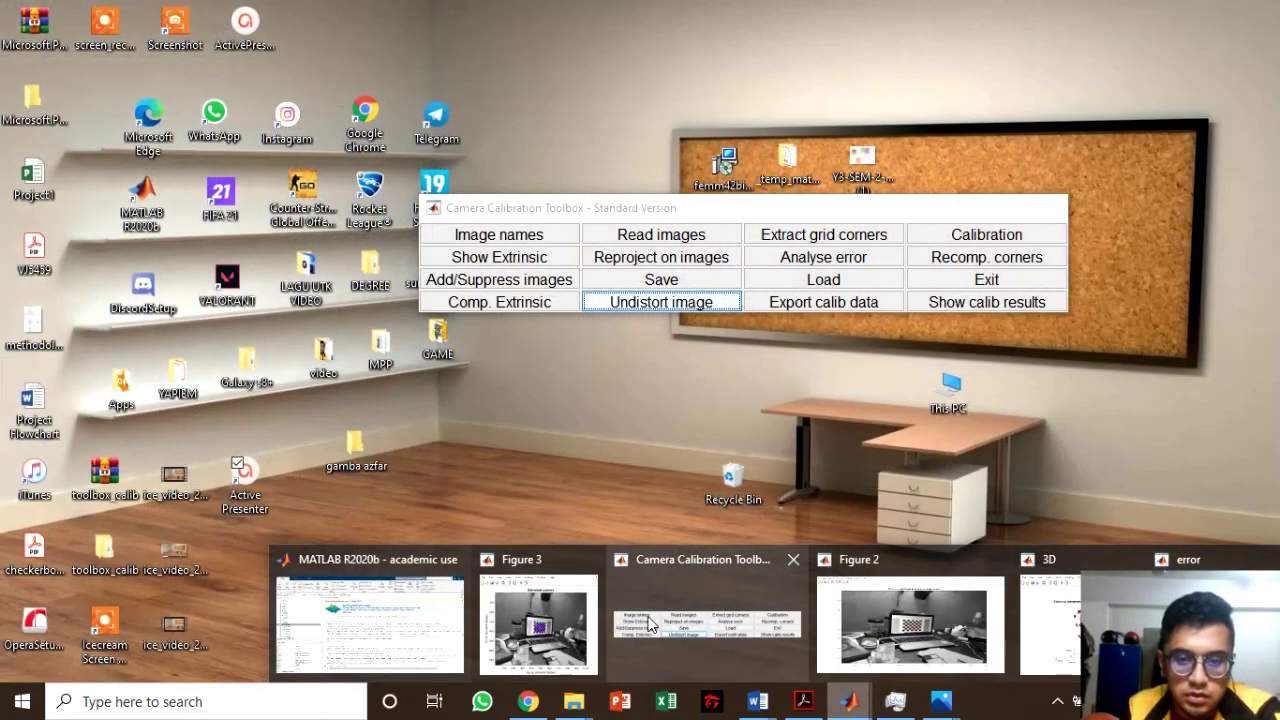
left_click(650, 624)
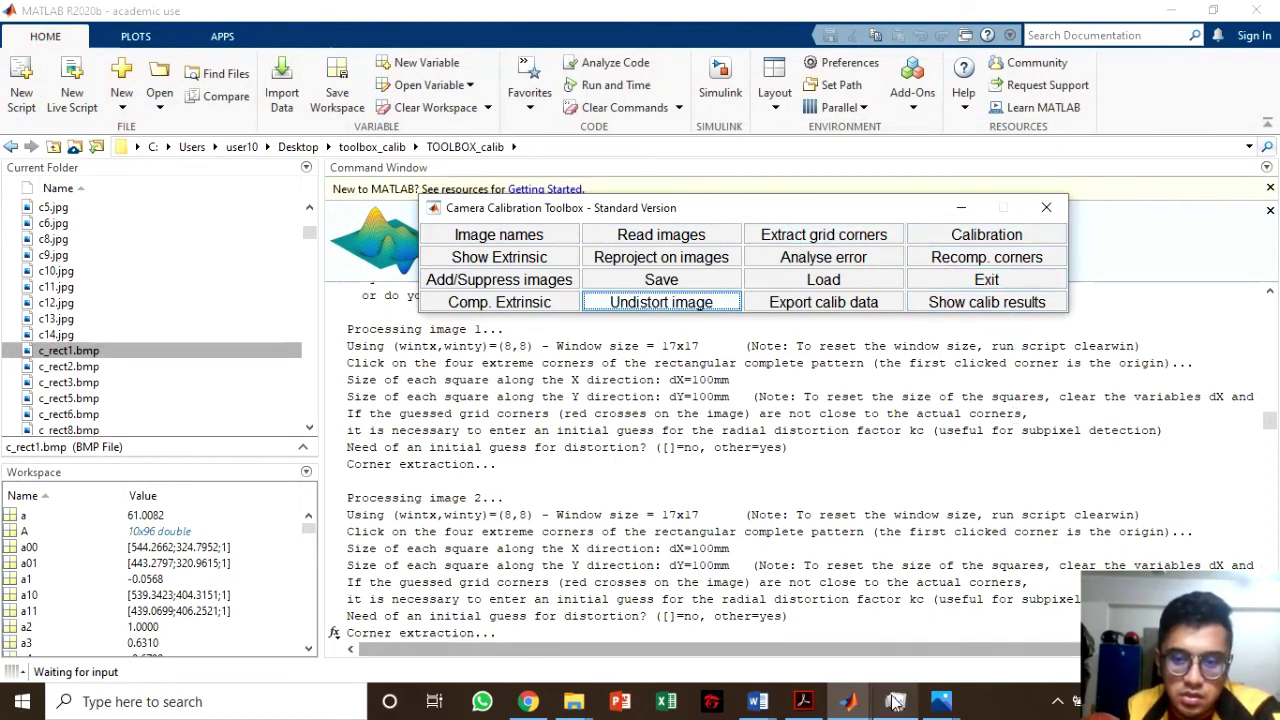
left_click(848, 701)
left_click(910, 663)
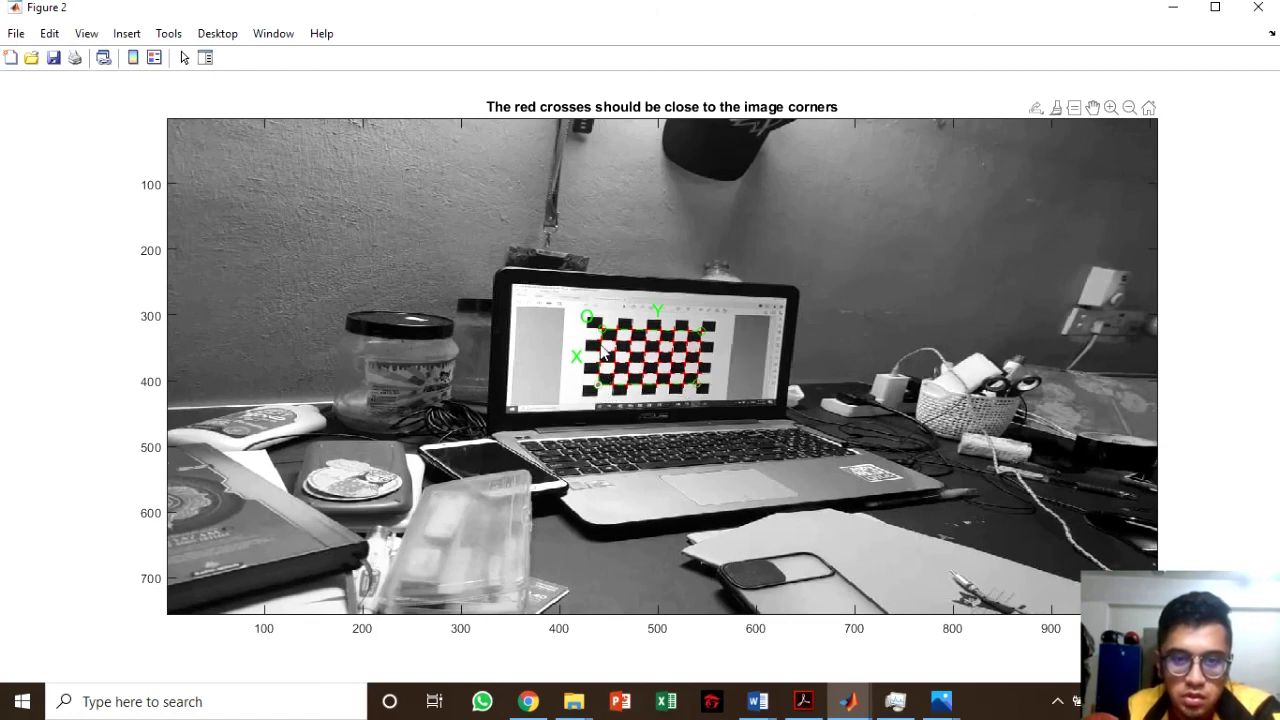
mouse_move(608, 336)
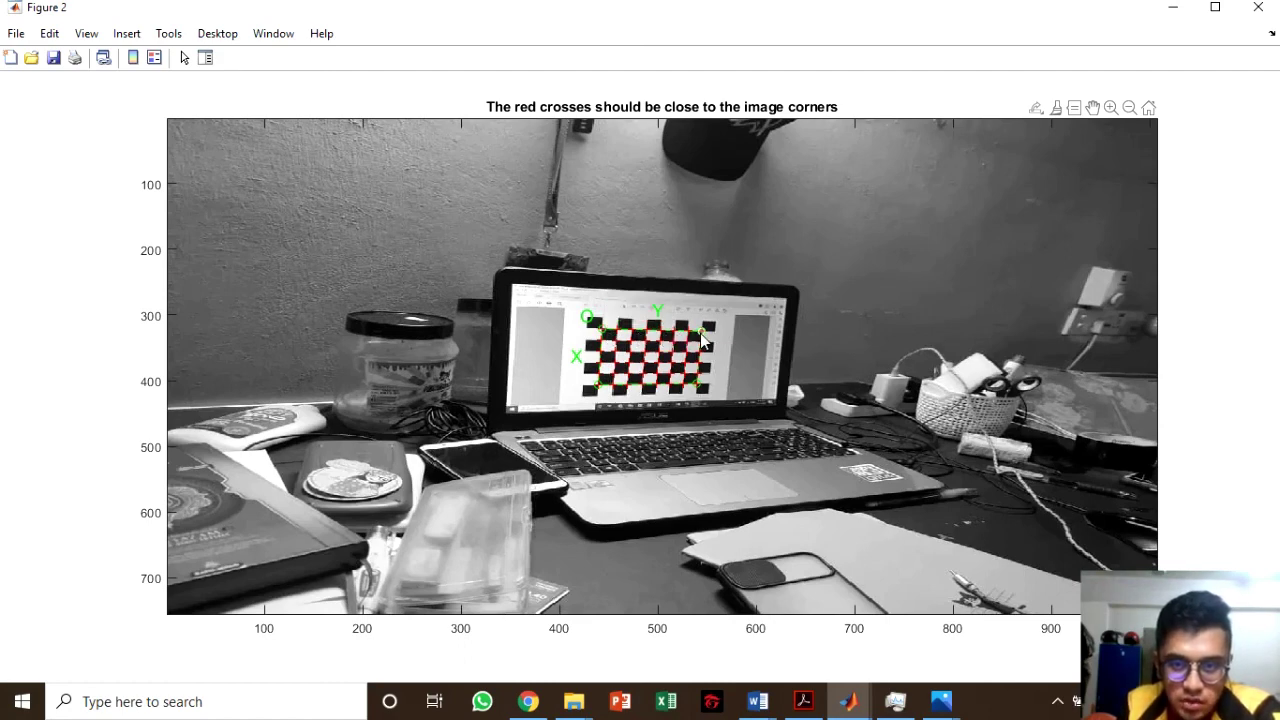
mouse_move(700, 333)
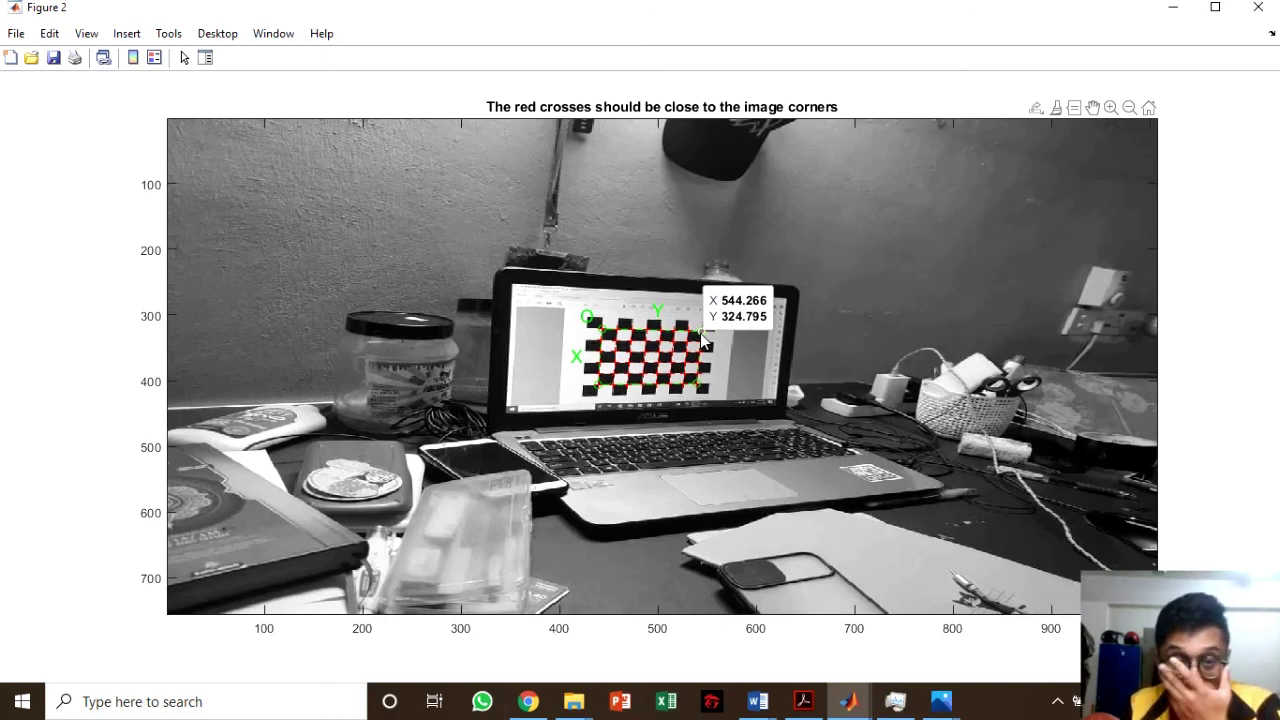
left_click(1173, 7)
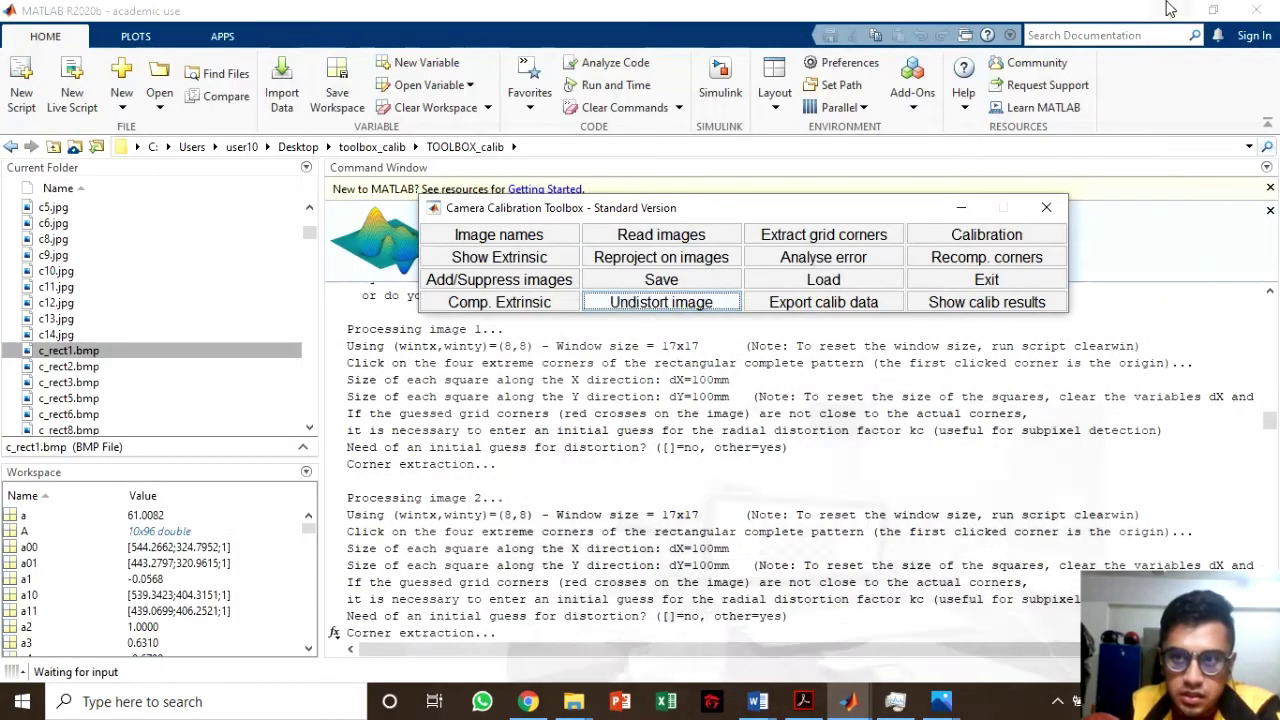
Run the toolbox calibration on the extracted corners and bring the main MATLAB window forward to view the results
left_click(985, 235)
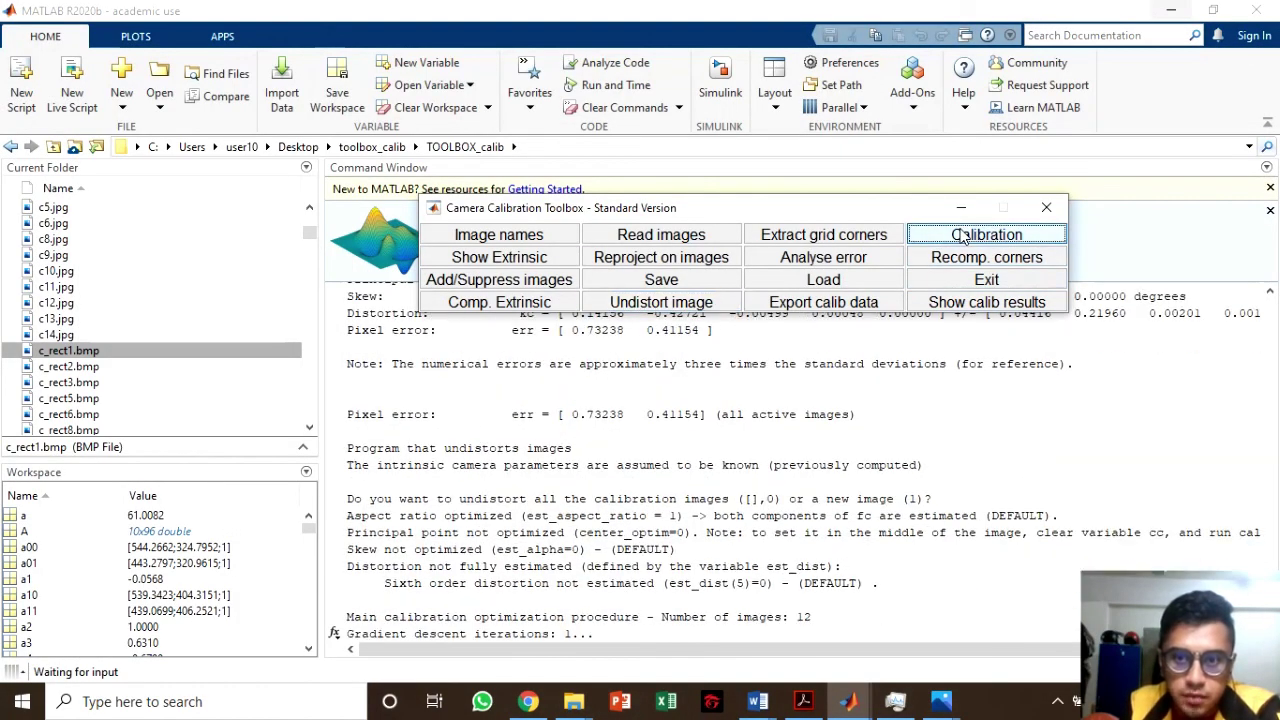
left_click(947, 279)
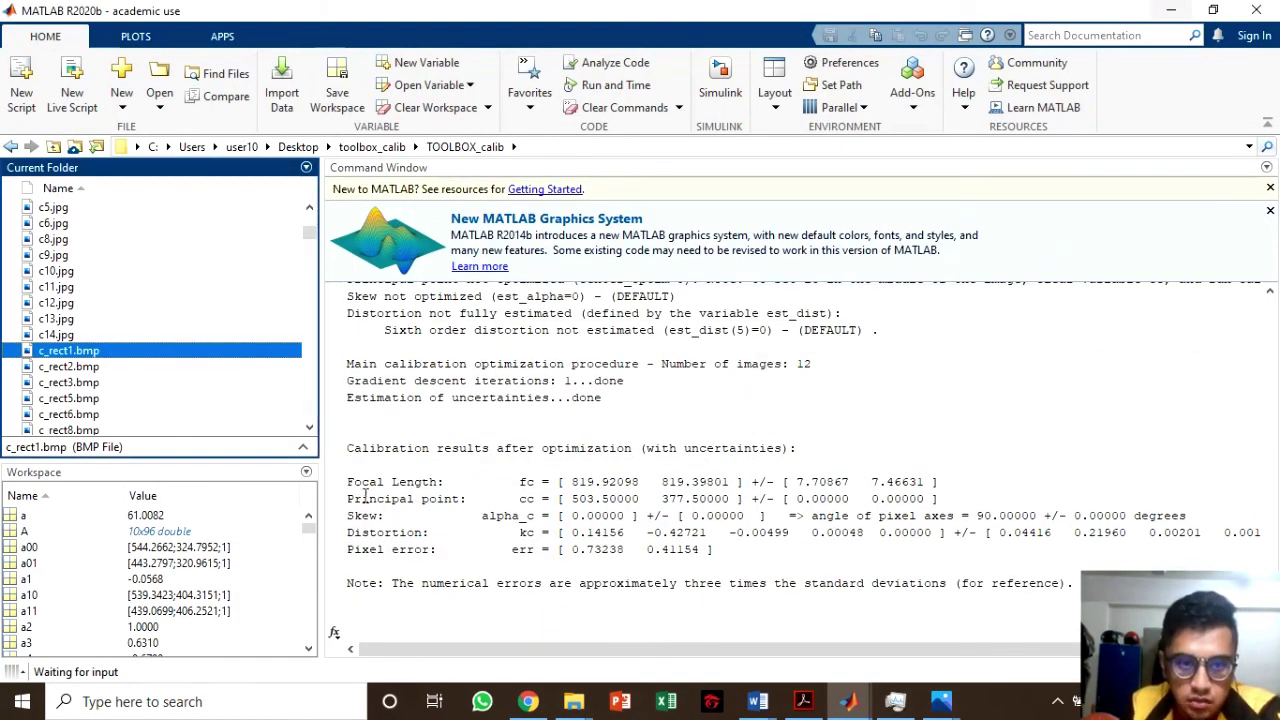